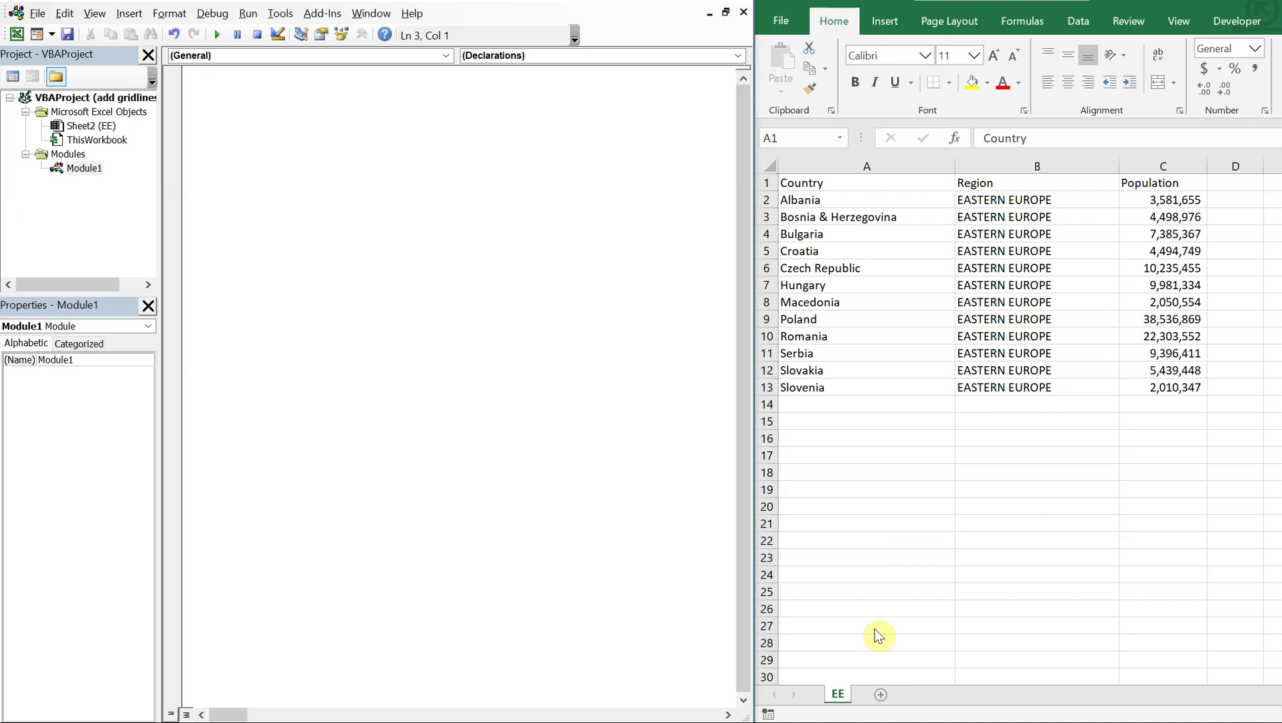
After reviewing the country table, begin Sub add_gridlines in Module1 with Dim count_col, count_row
left_click(867, 337)
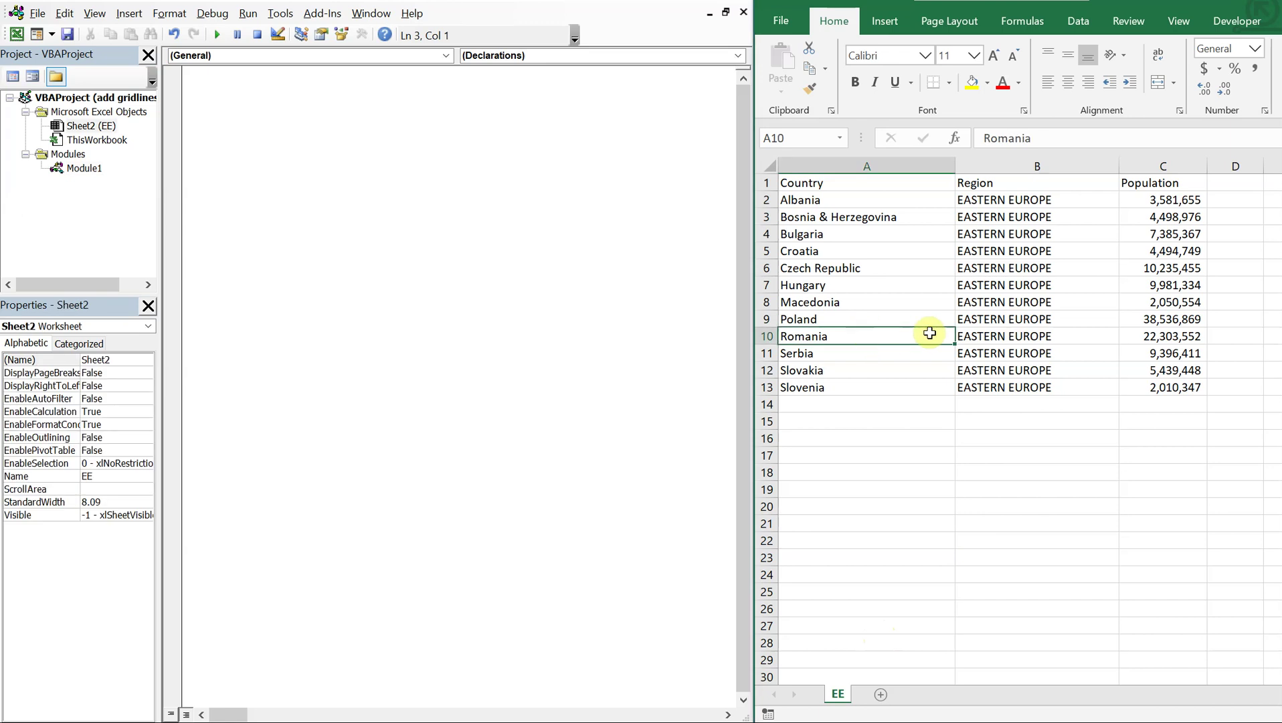
left_click(931, 268)
left_click(987, 302)
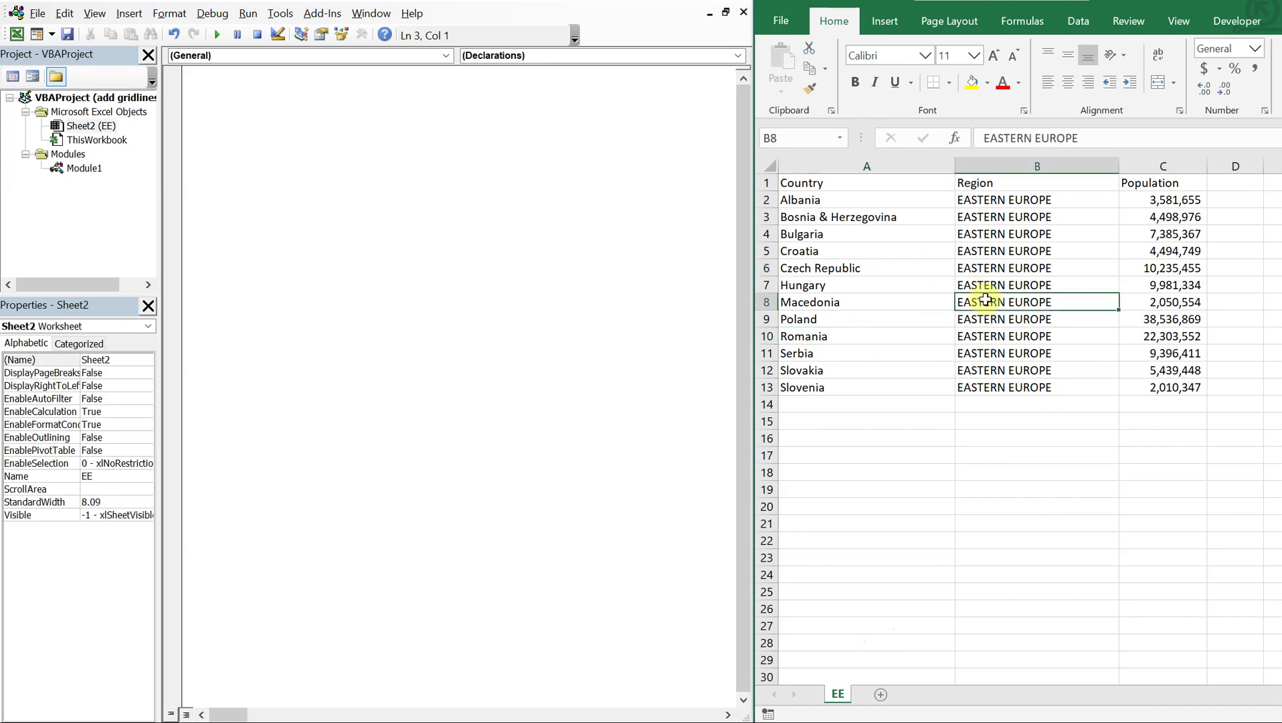
left_click(987, 421)
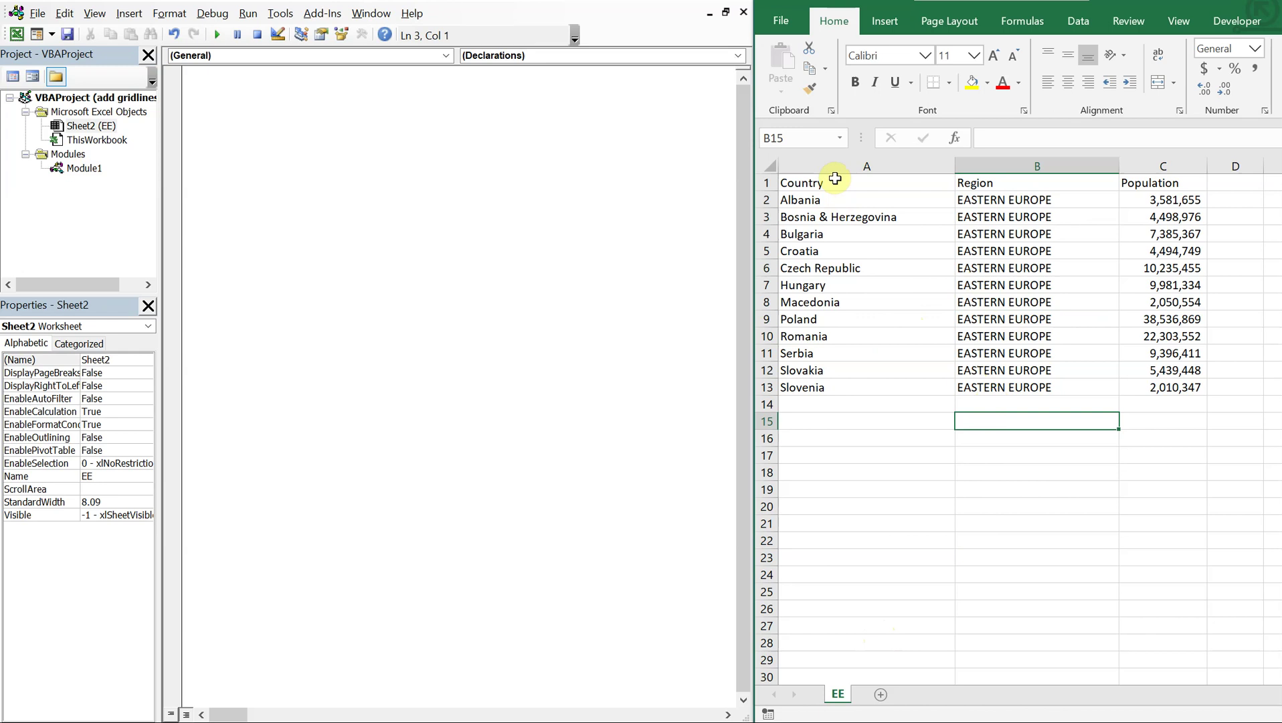
left_click(230, 117)
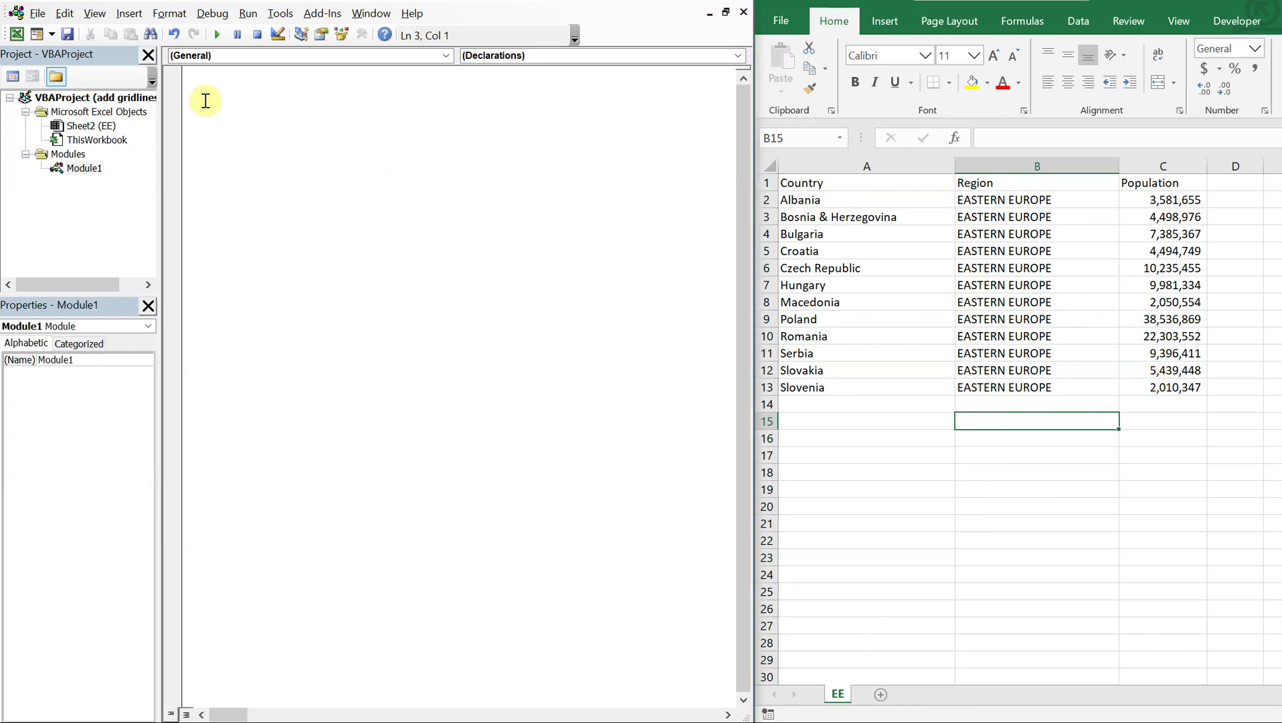
type("sub")
type(" add")
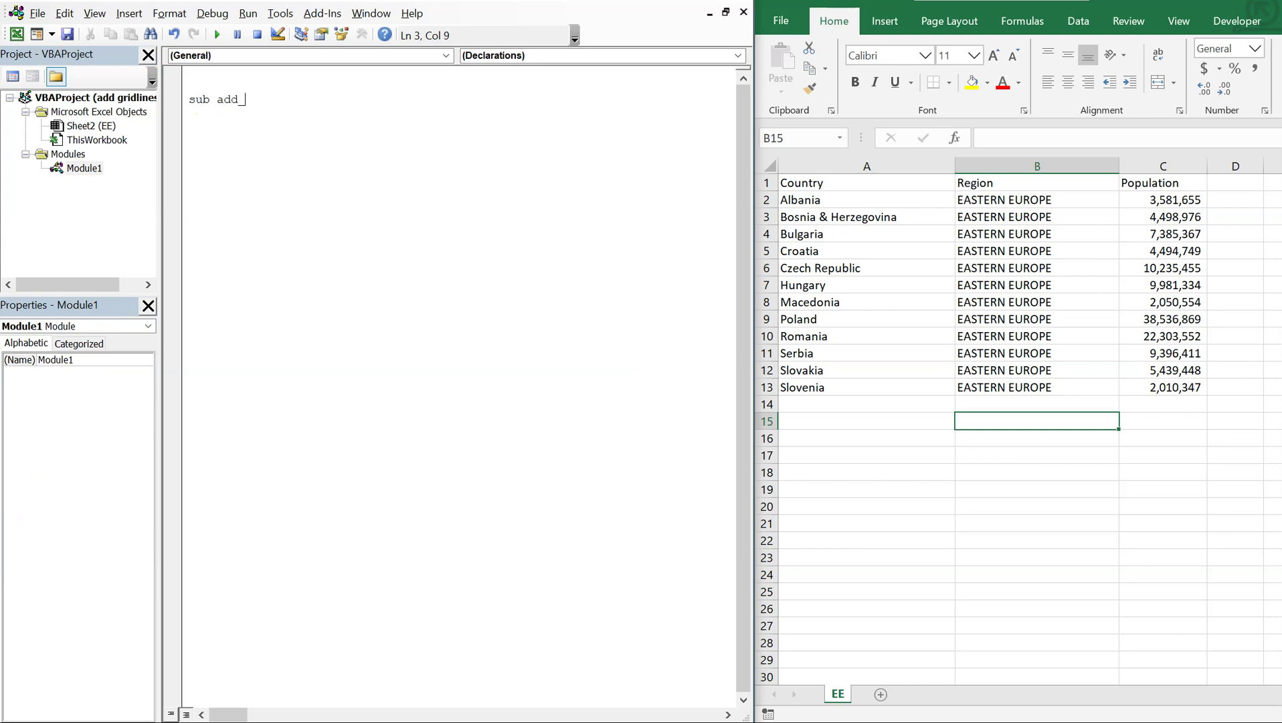
type("_gridlines")
key("Return")
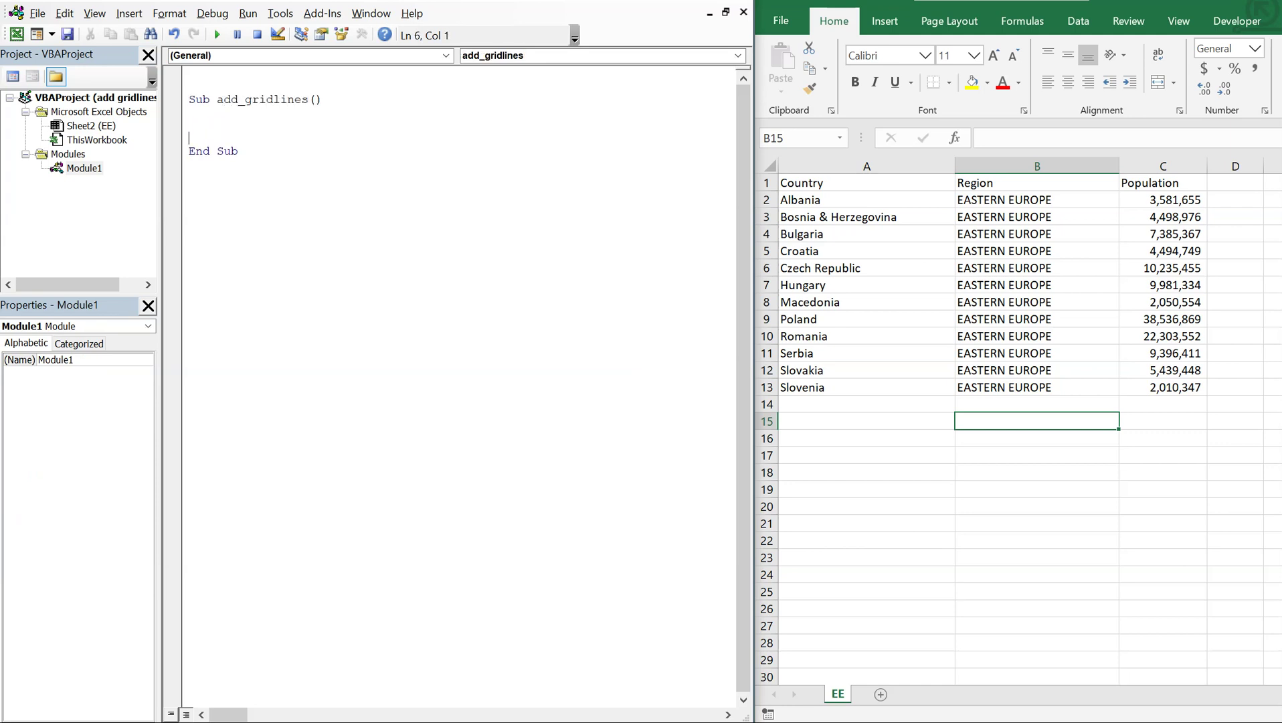
key("Return")
key("Return")
key("Return")
key("Up")
key("Up")
key("Up")
type("D")
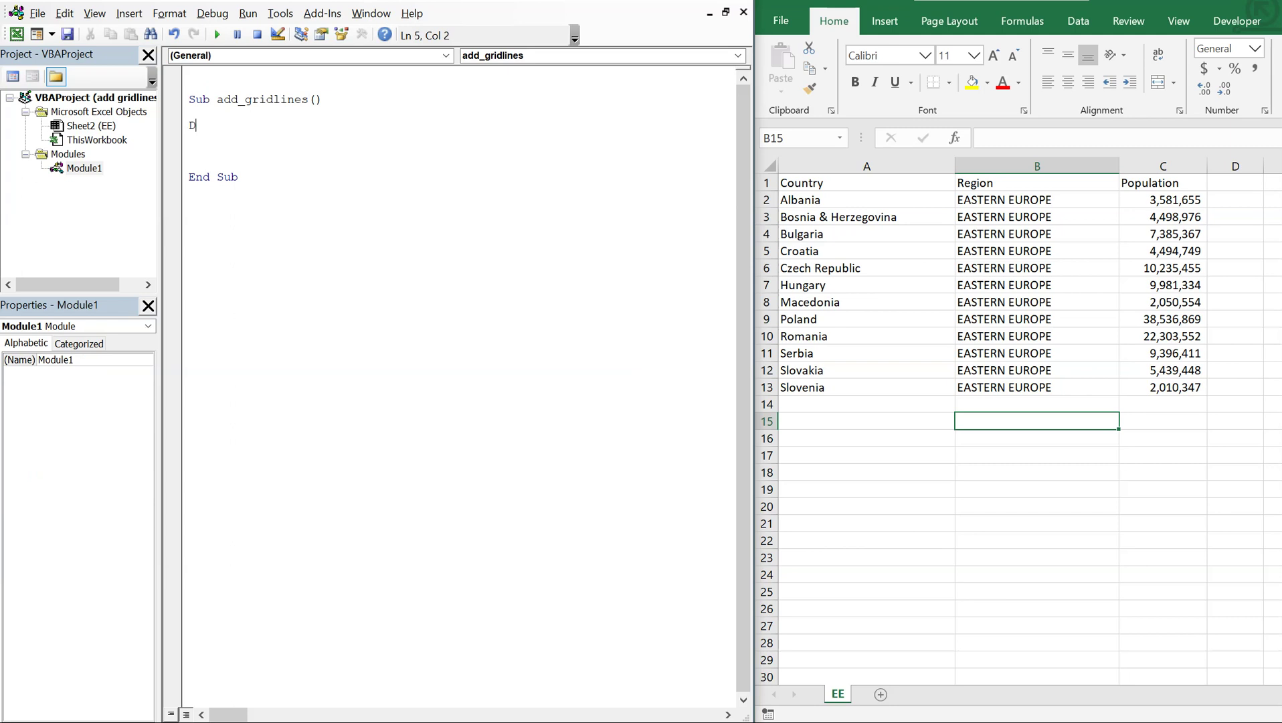
type("im ")
type("count_")
key("BackSpace")
type("_col")
type(", count_r")
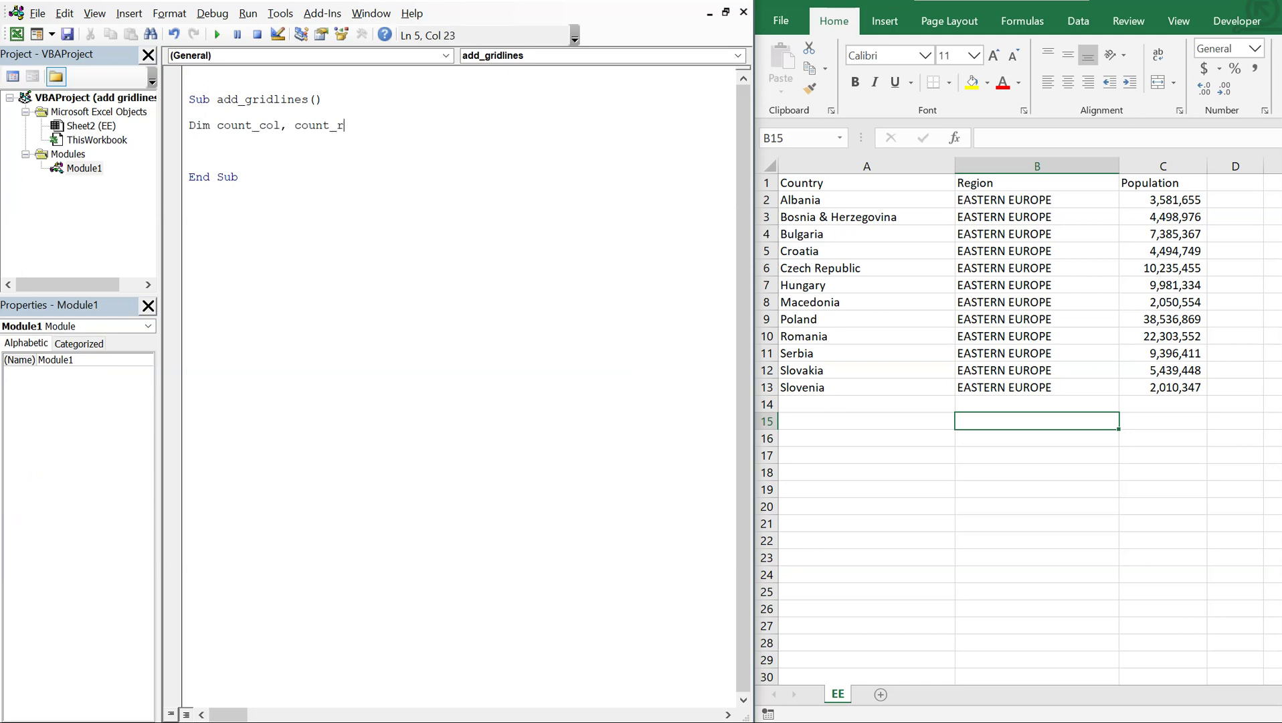
type("ow")
key("Return")
key("Return")
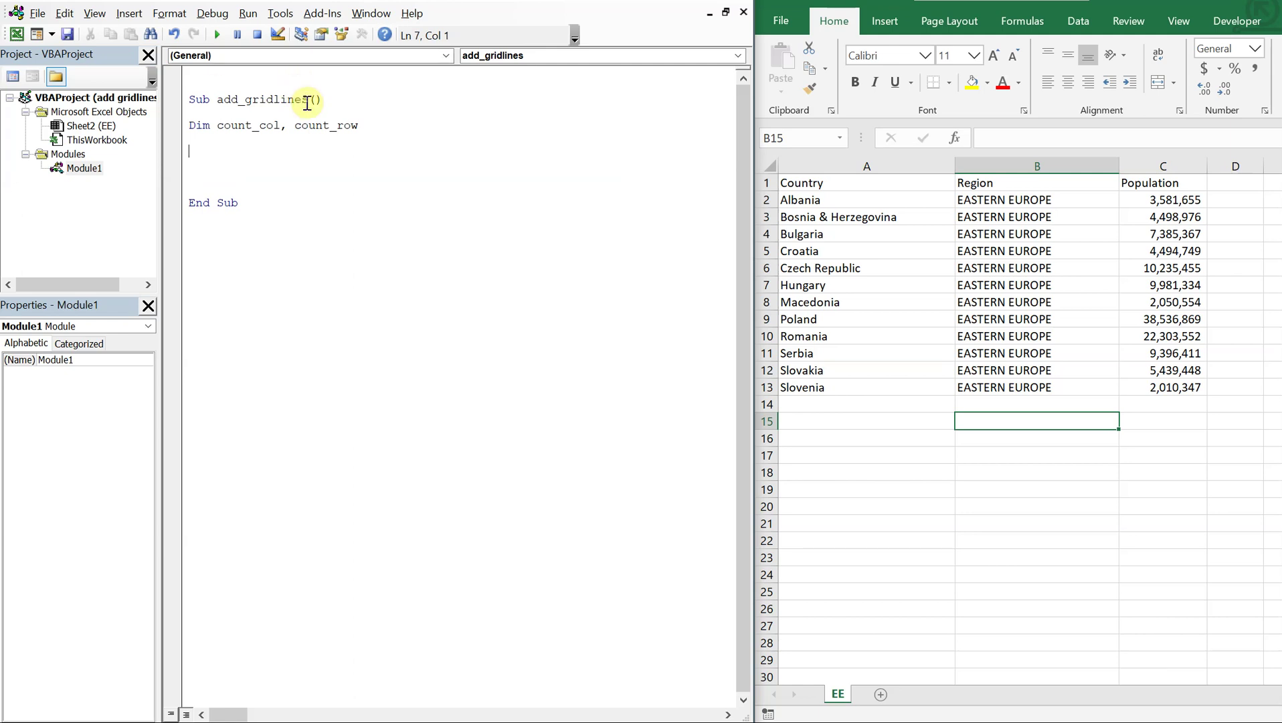
type("count_")
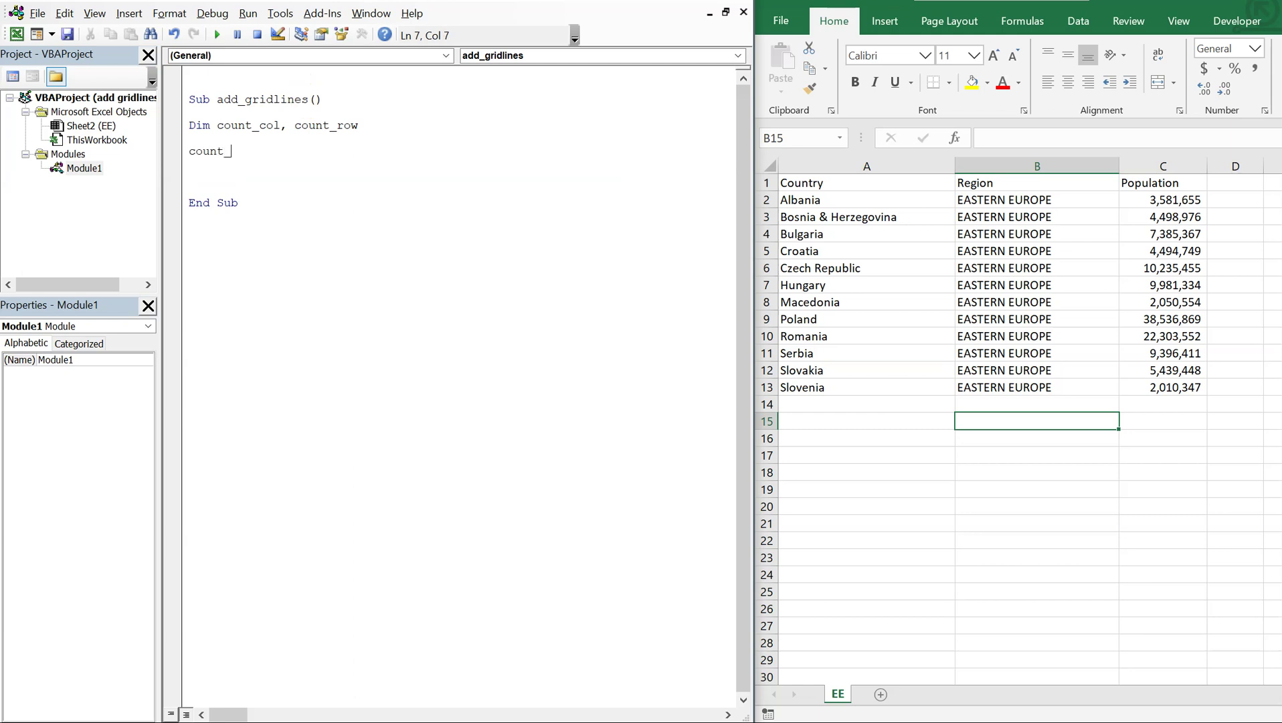
type("col =")
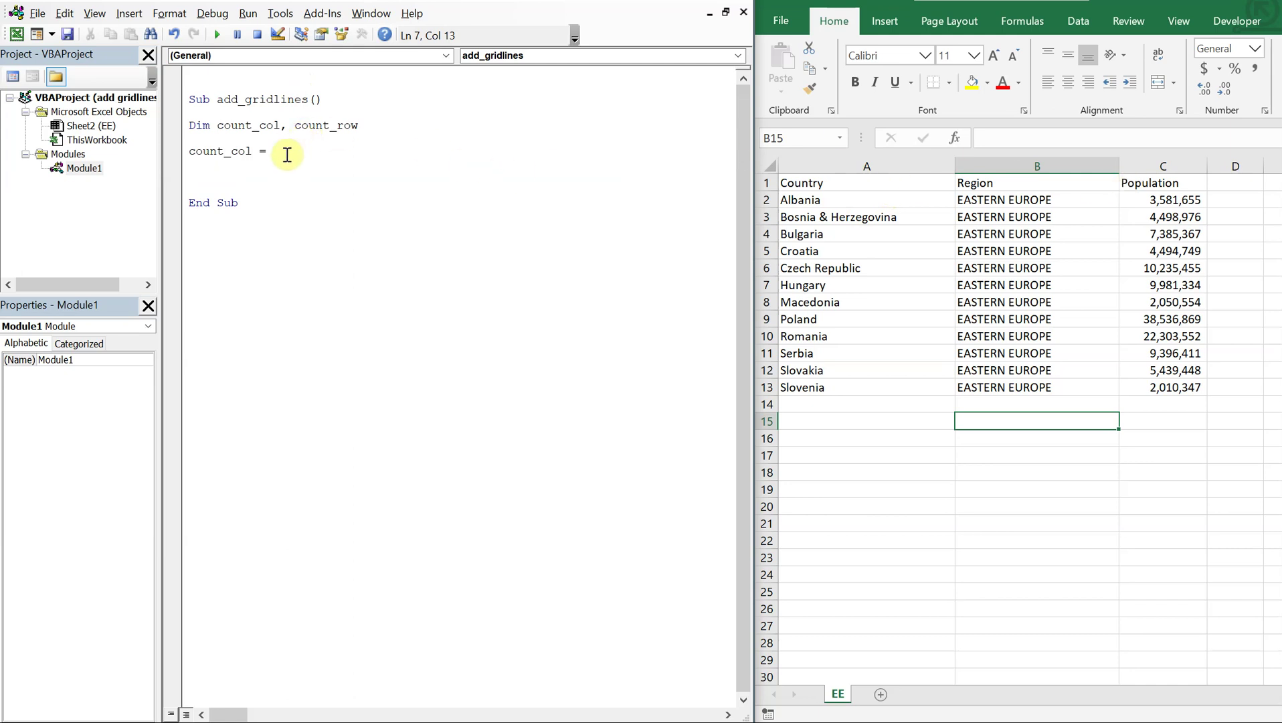
type("Worksheet")
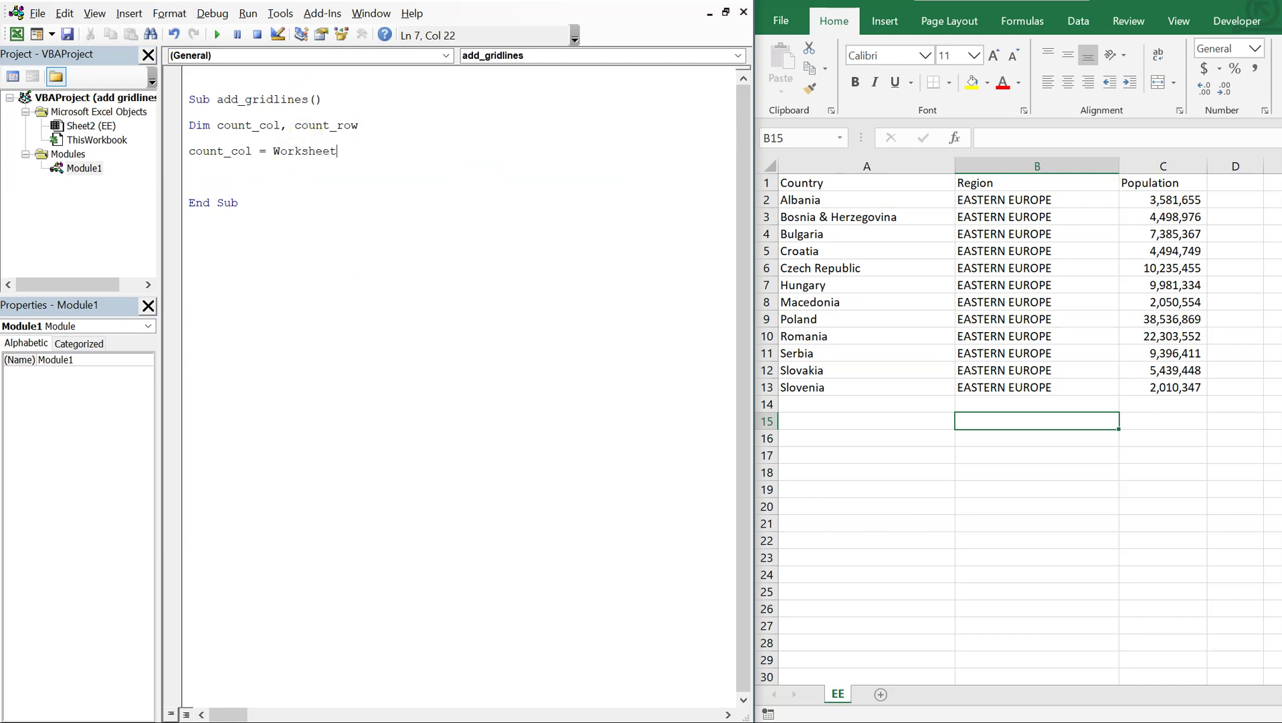
type("Function")
type(".CountA")
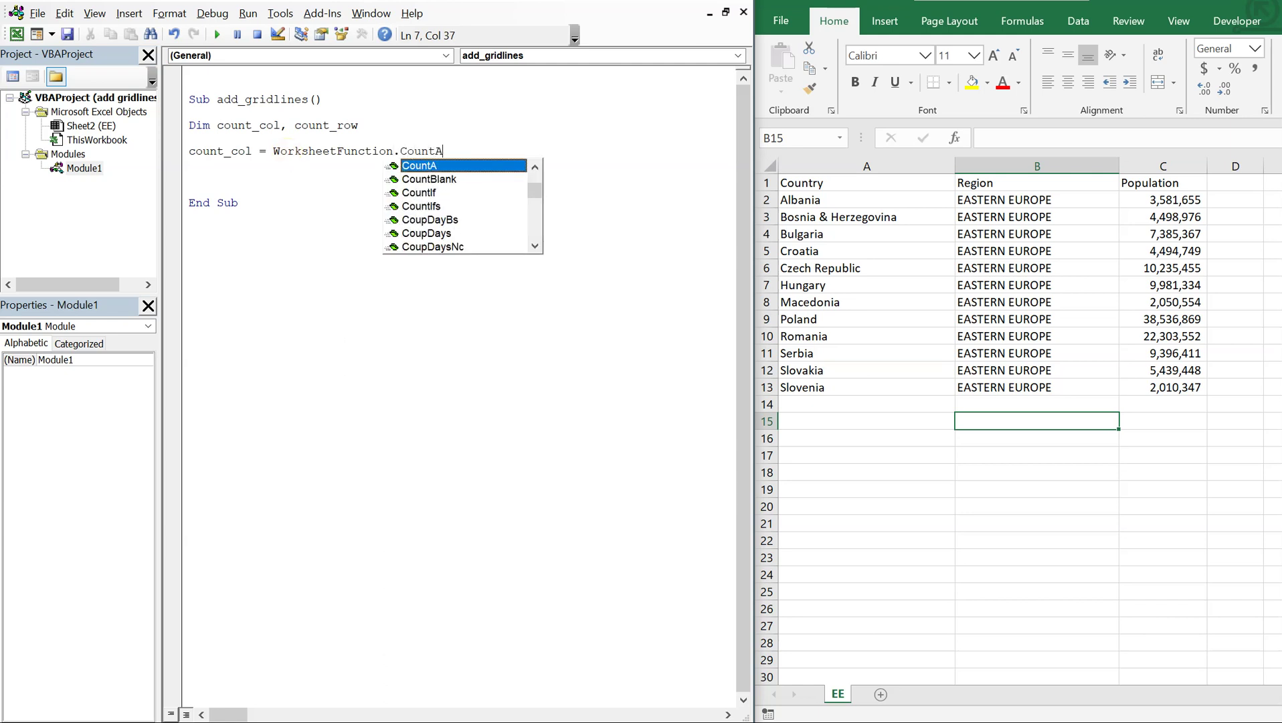
type("(")
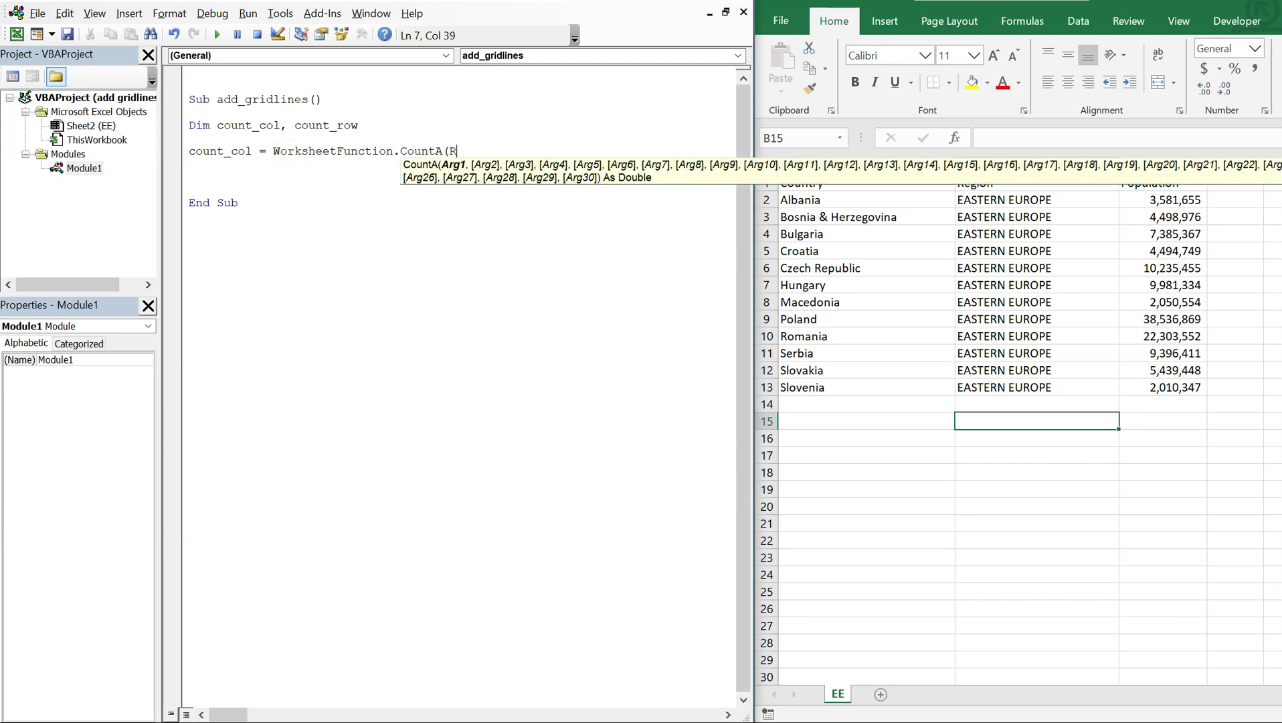
type("Range(")
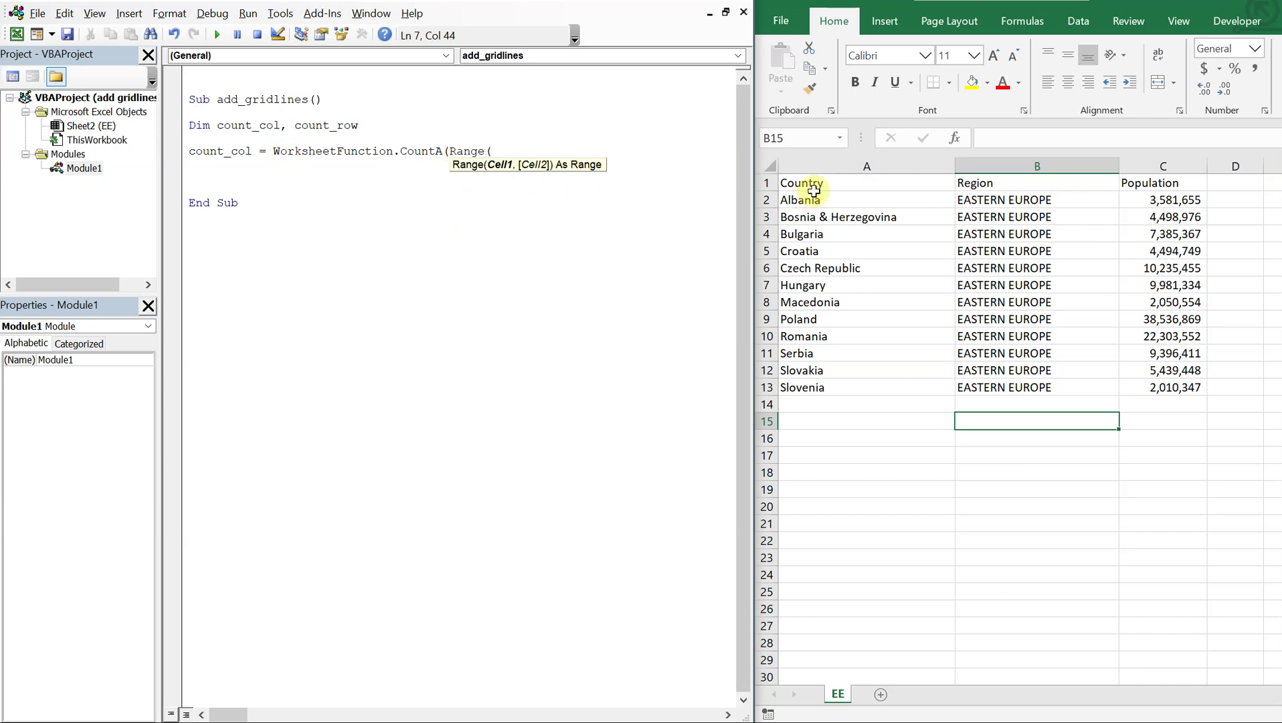
Set count_col = WorksheetFunction.CountA(Range("A1", Range("A1").End(xlToRight)))
left_click(807, 183)
left_click(513, 150)
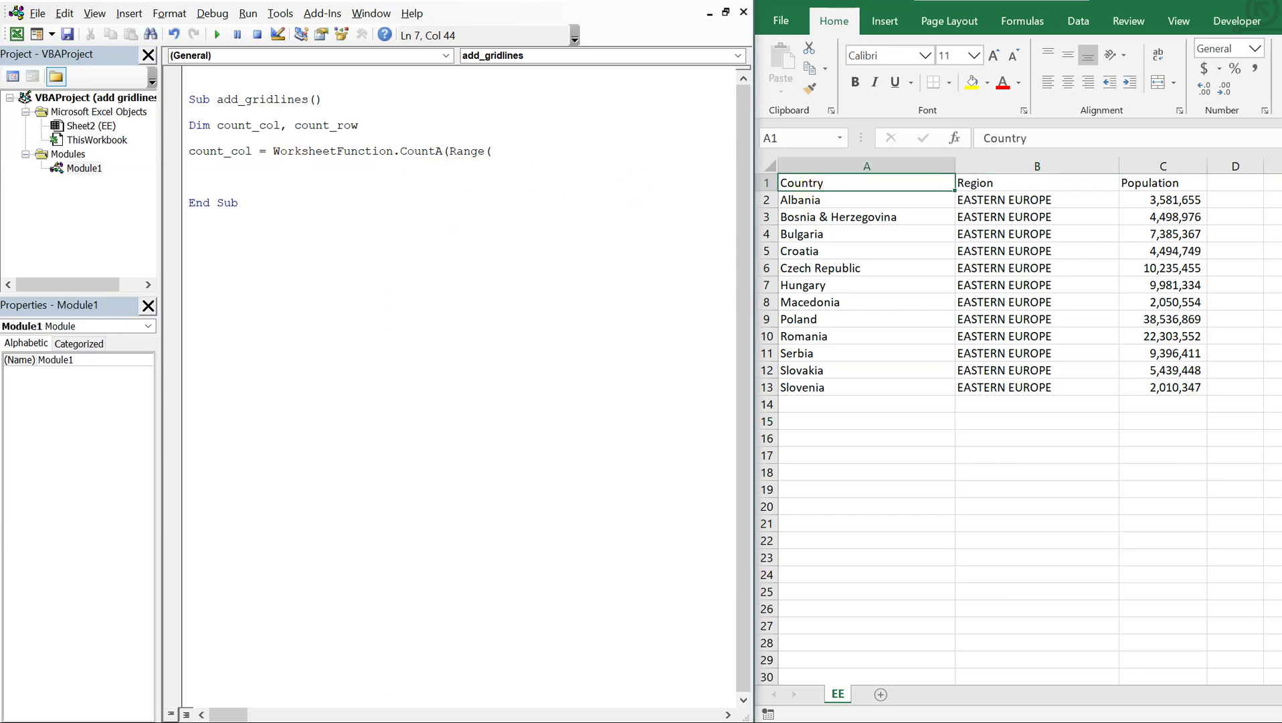
type("\"A1")
type("\", ")
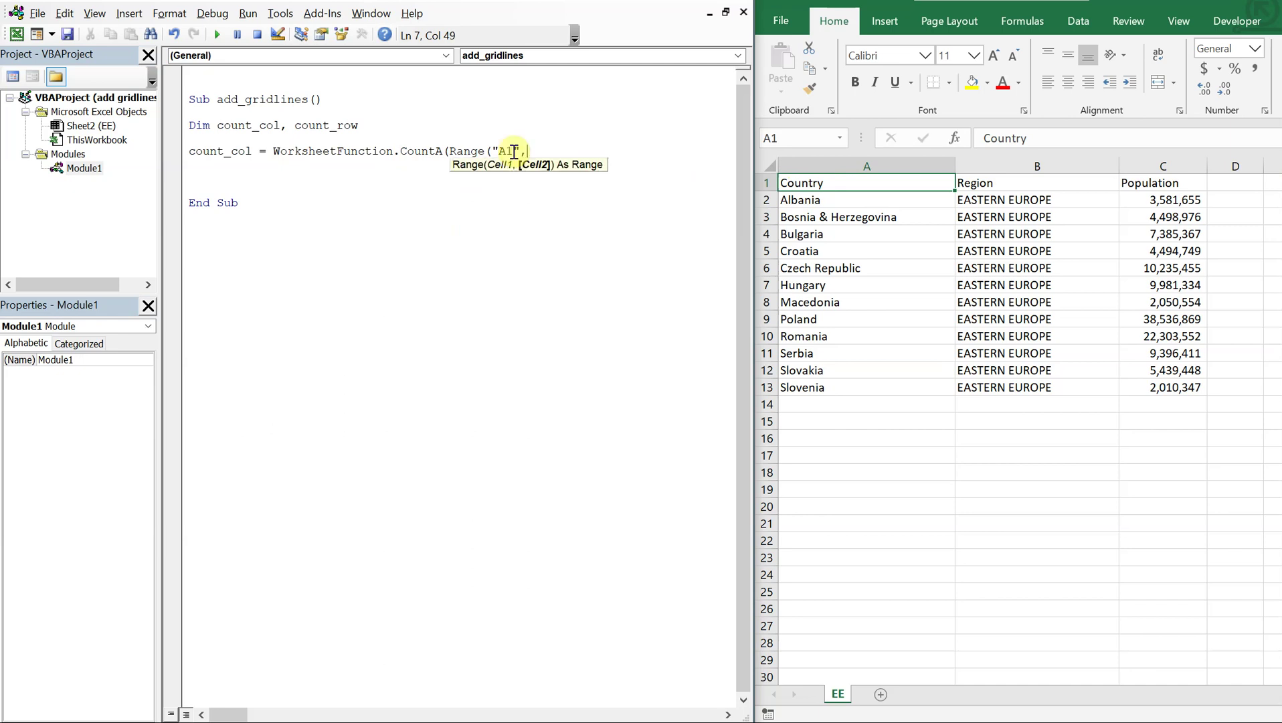
type("Range")
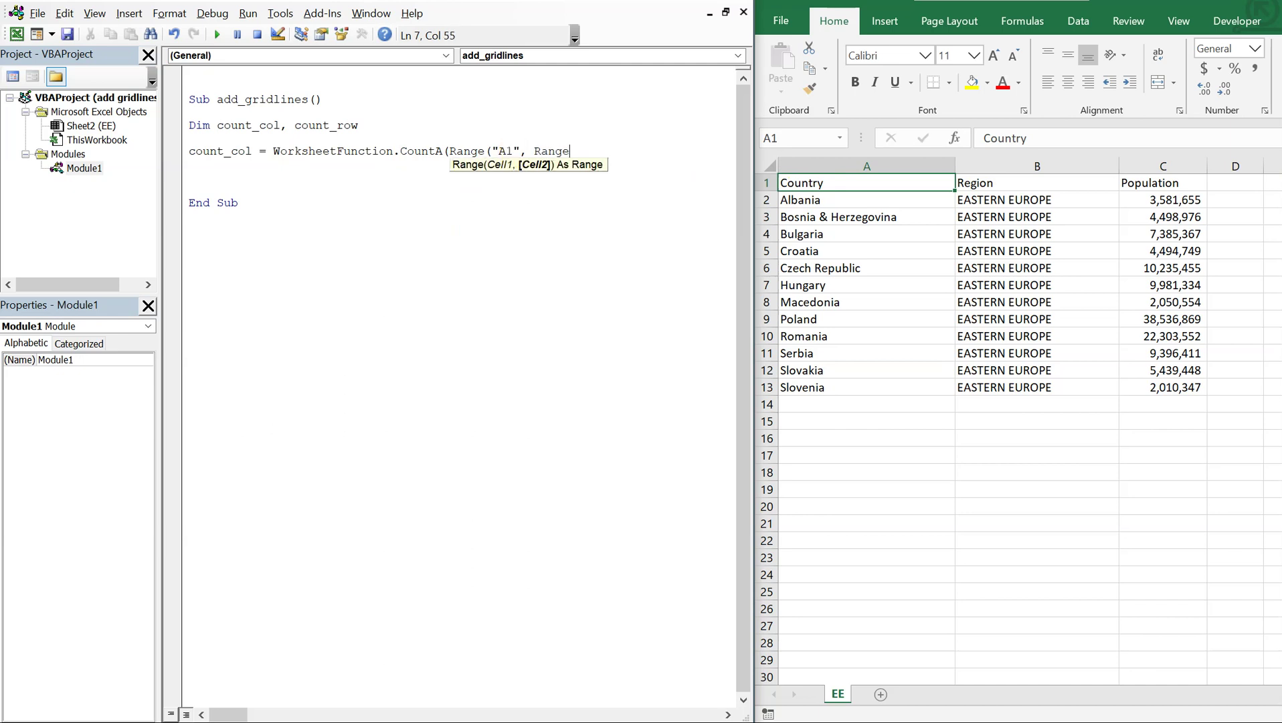
type("(")
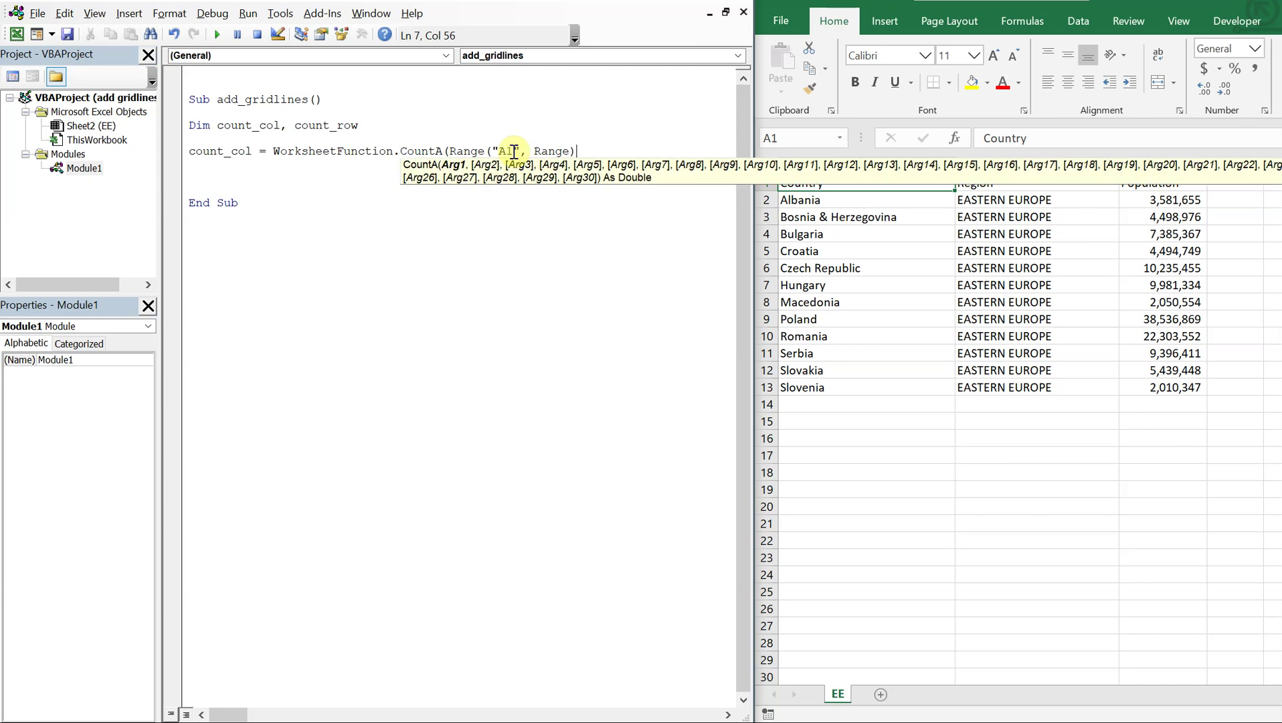
type("\"A1\"")
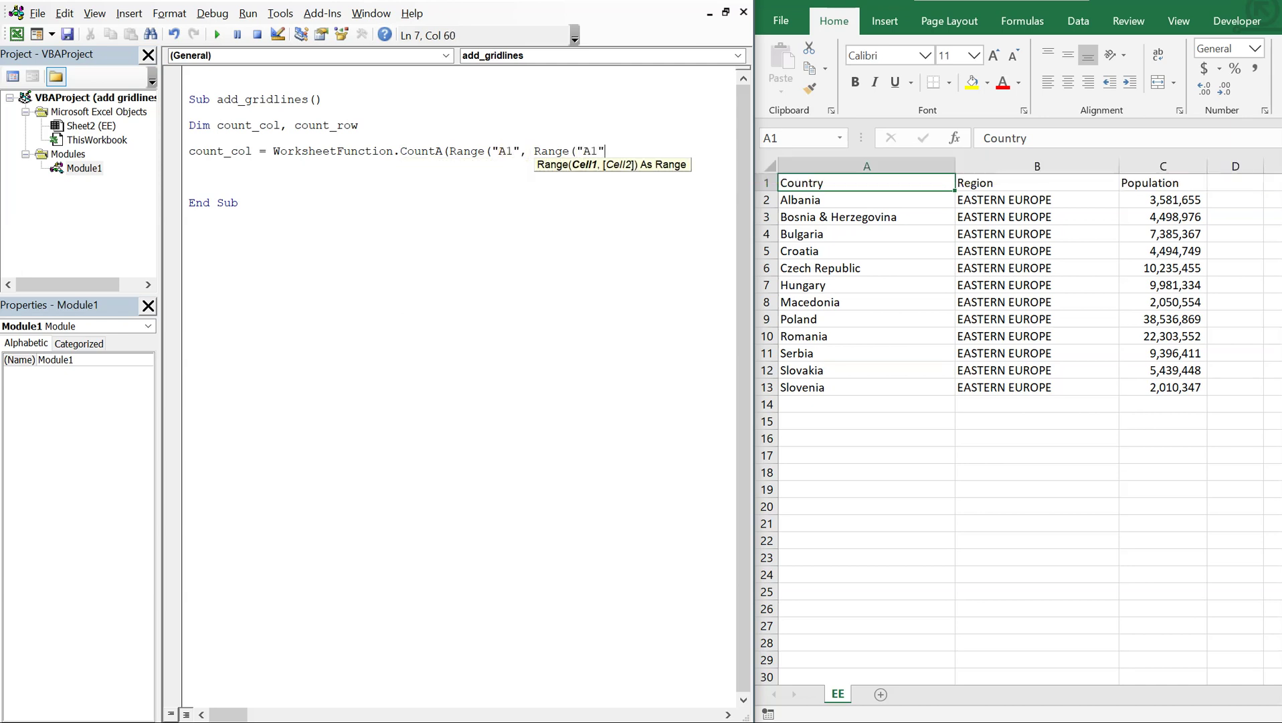
type(").En")
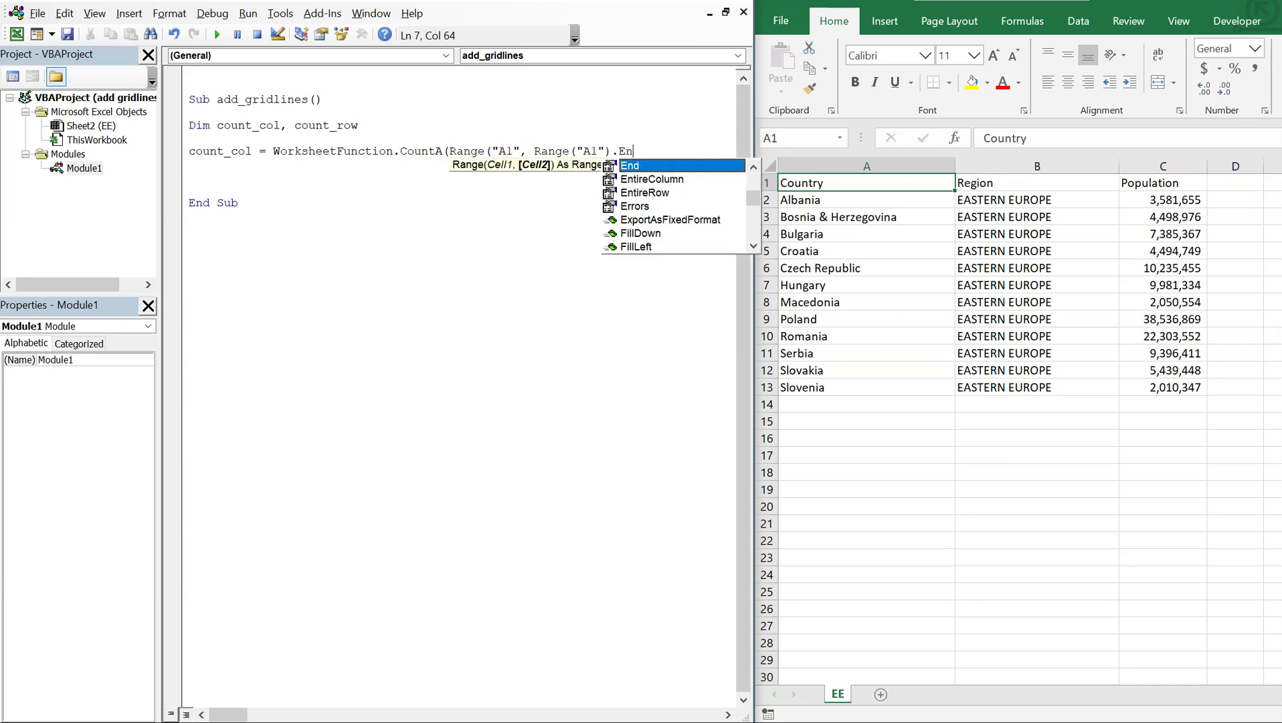
type("d(")
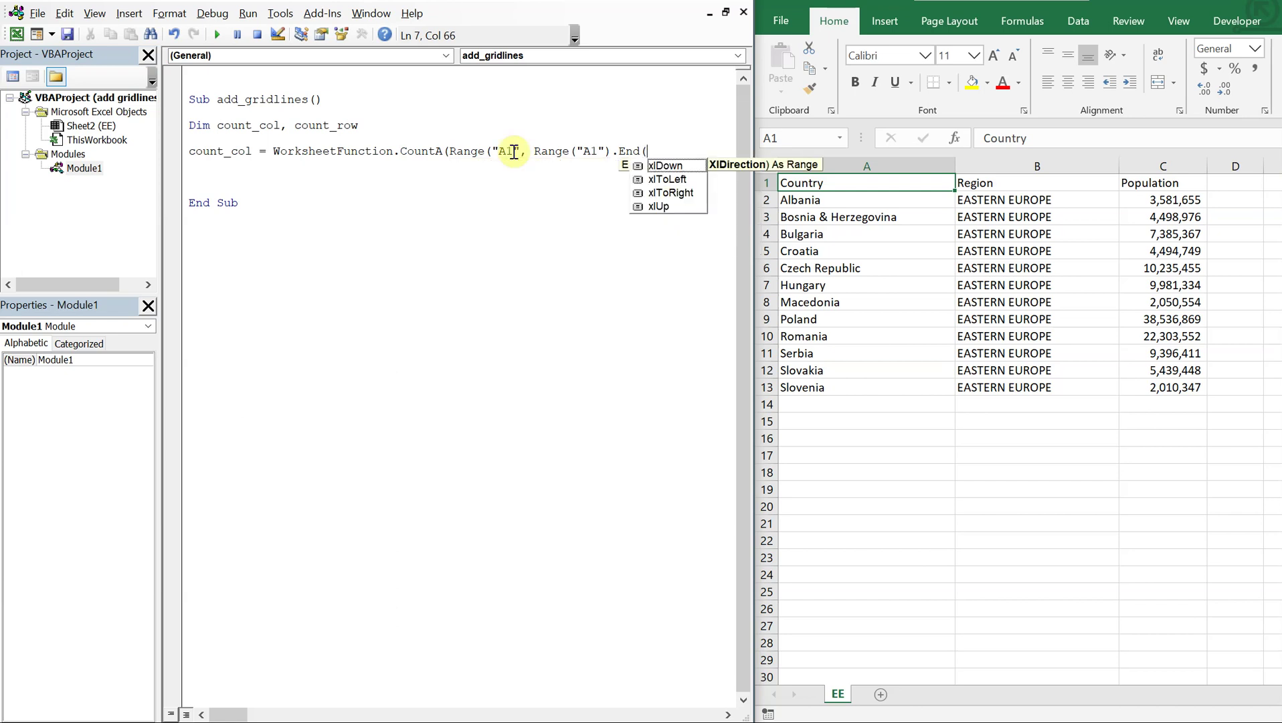
type("xl")
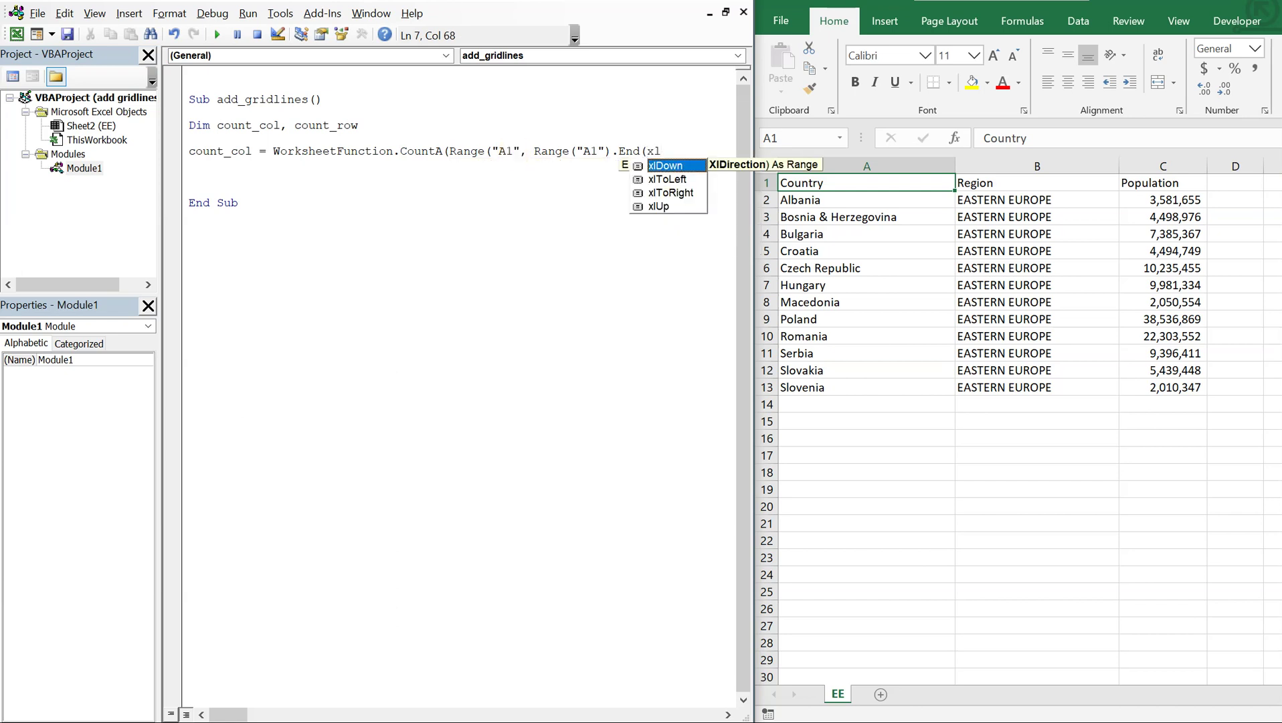
type("To")
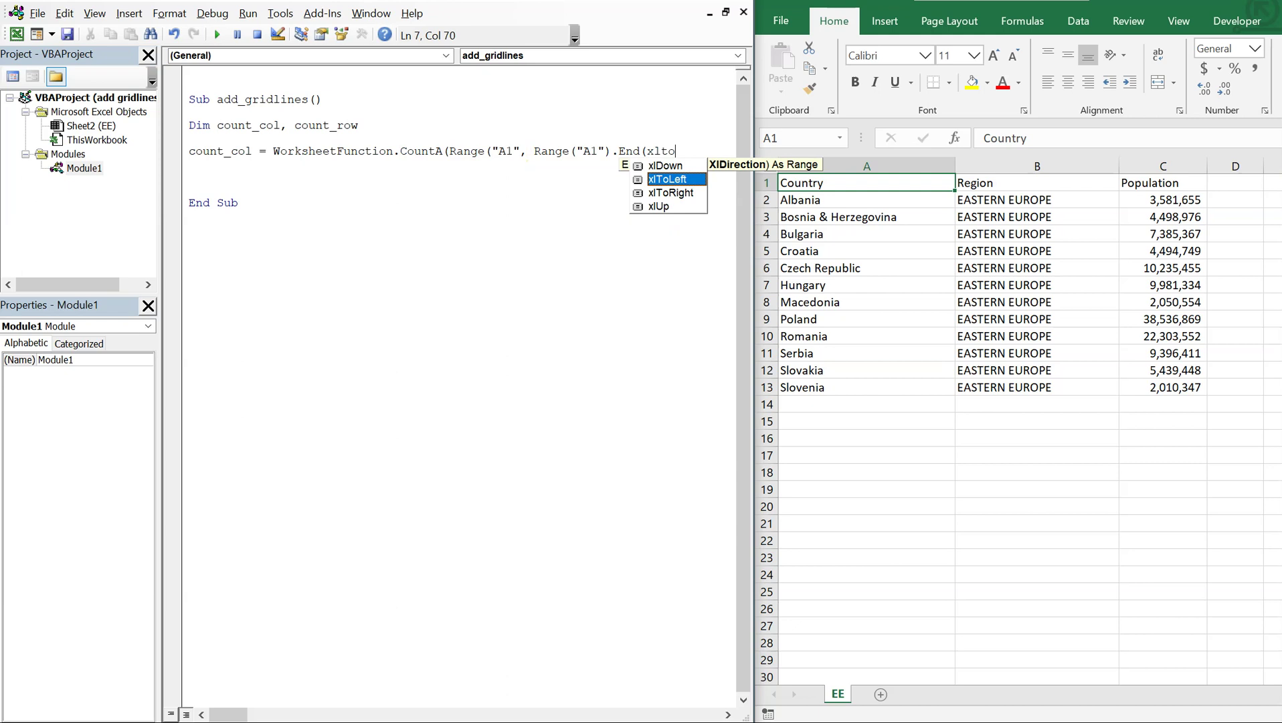
type("Ri")
key("Tab")
type("))")
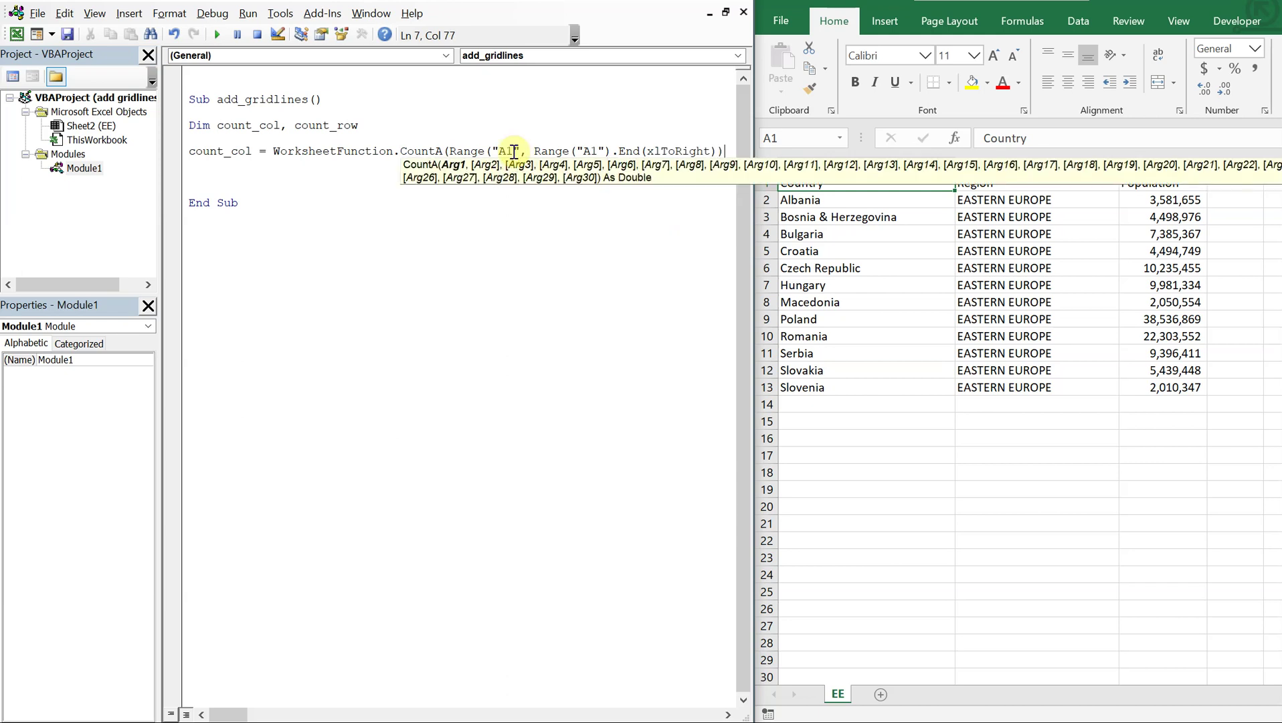
type(")")
key("Return")
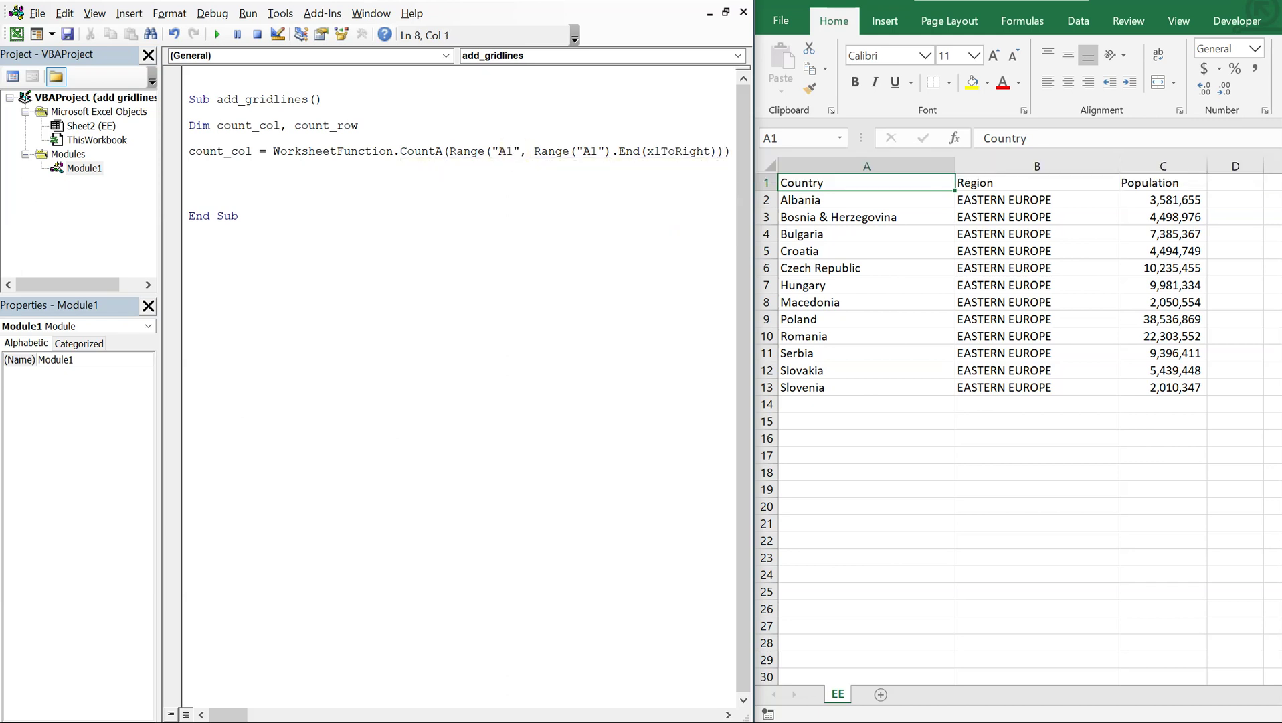
type("coun")
key("BackSpace")
key("BackSpace")
key("BackSpace")
Set count_row with a downward CountA from A1, then begin Sheets("EE").Range(Cells(1,1), Cells(count_row, count_col))
key("Return")
type("count")
type("_row")
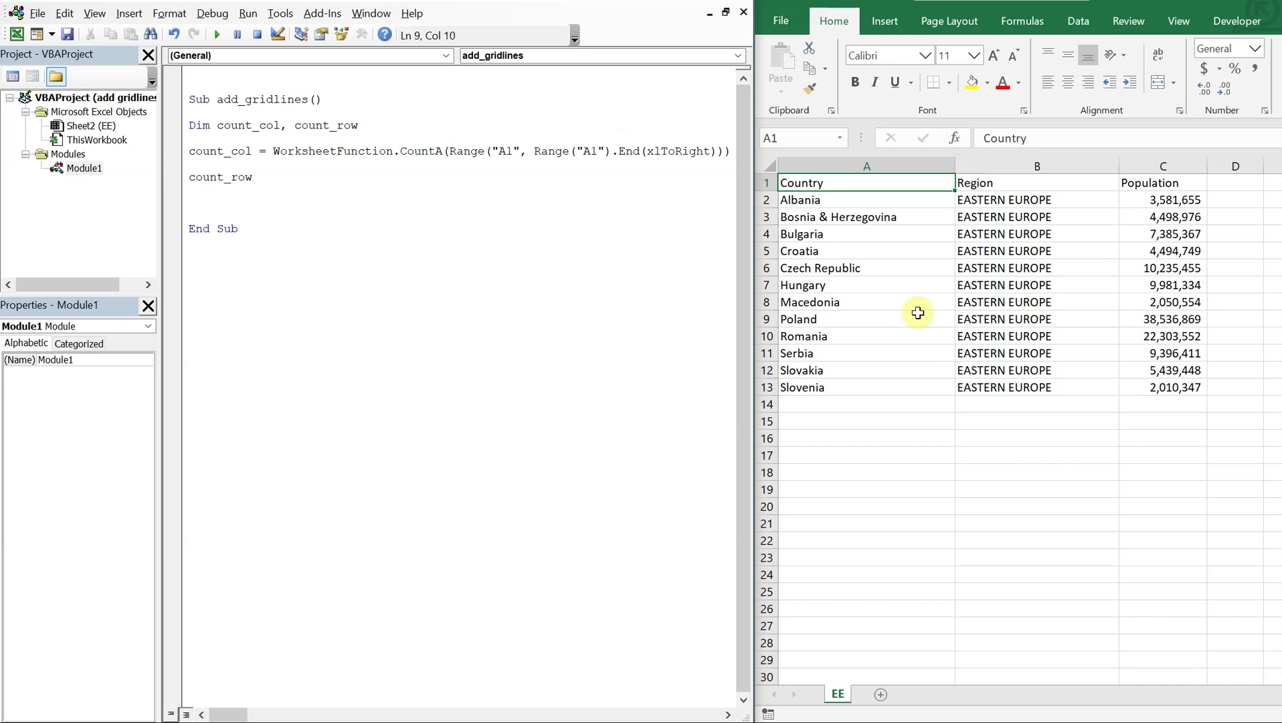
type(" = ")
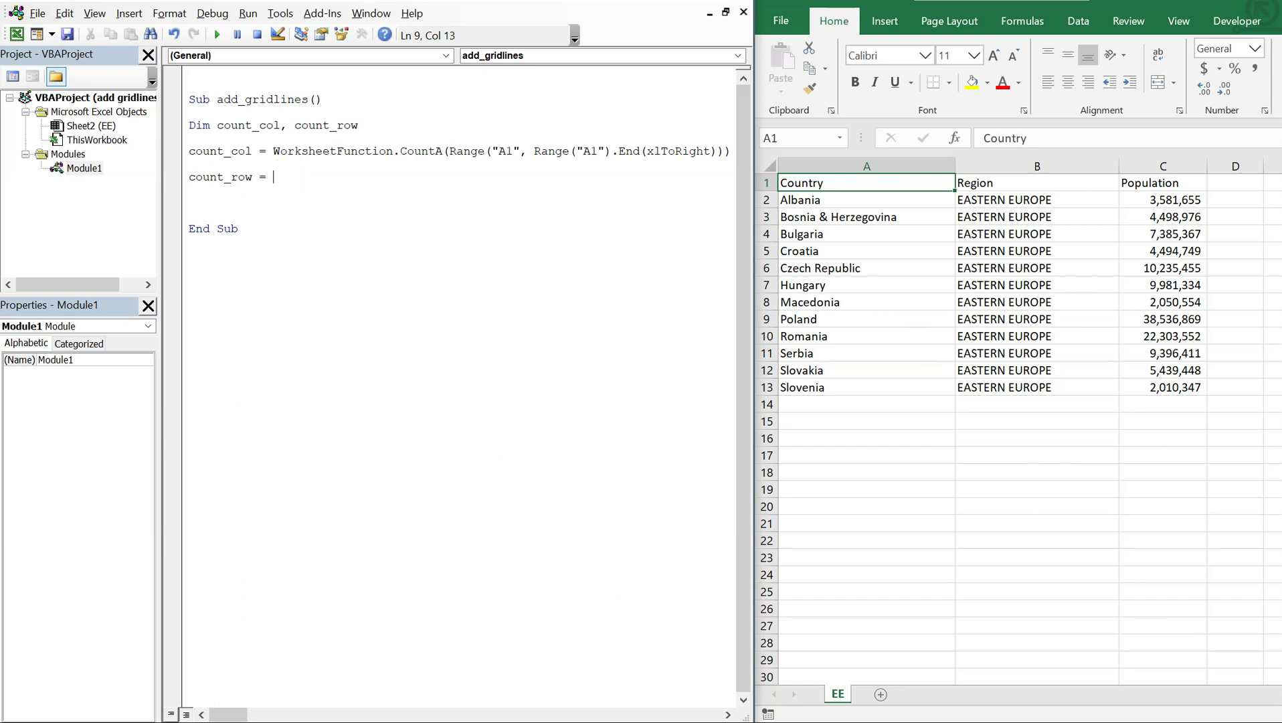
type("WorksheetF")
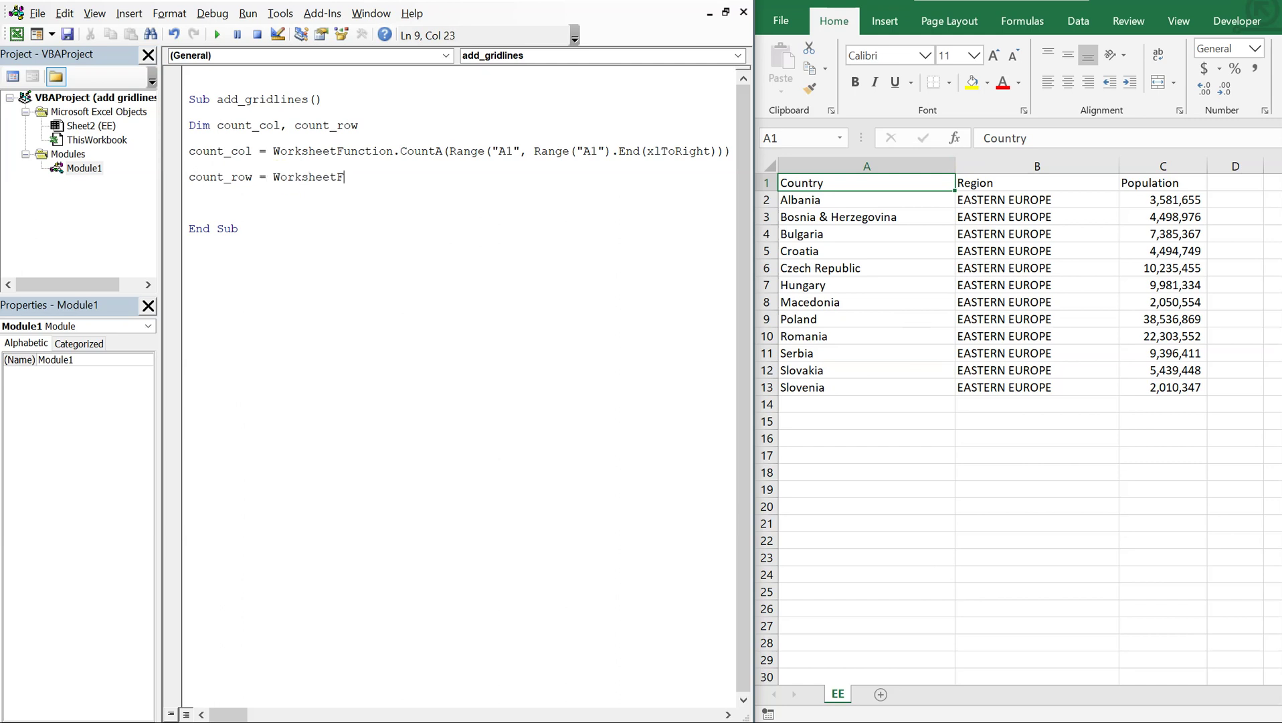
type("unction.Count")
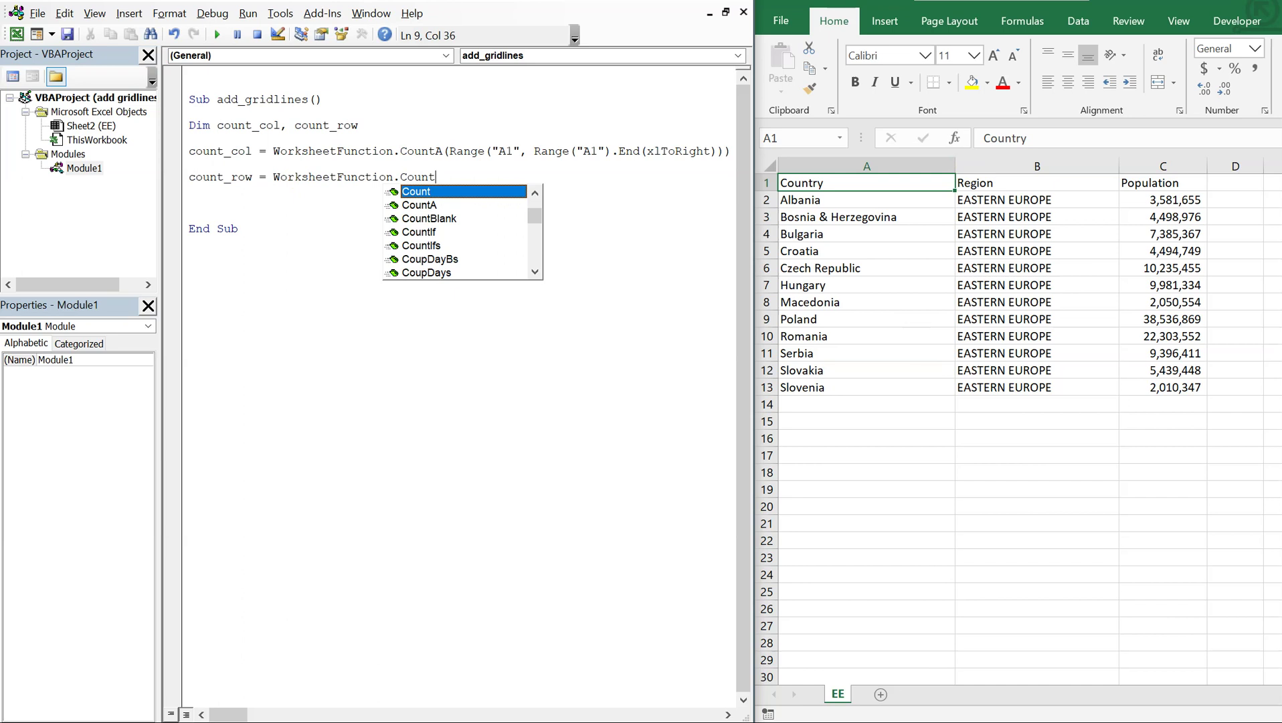
type("A(Range")
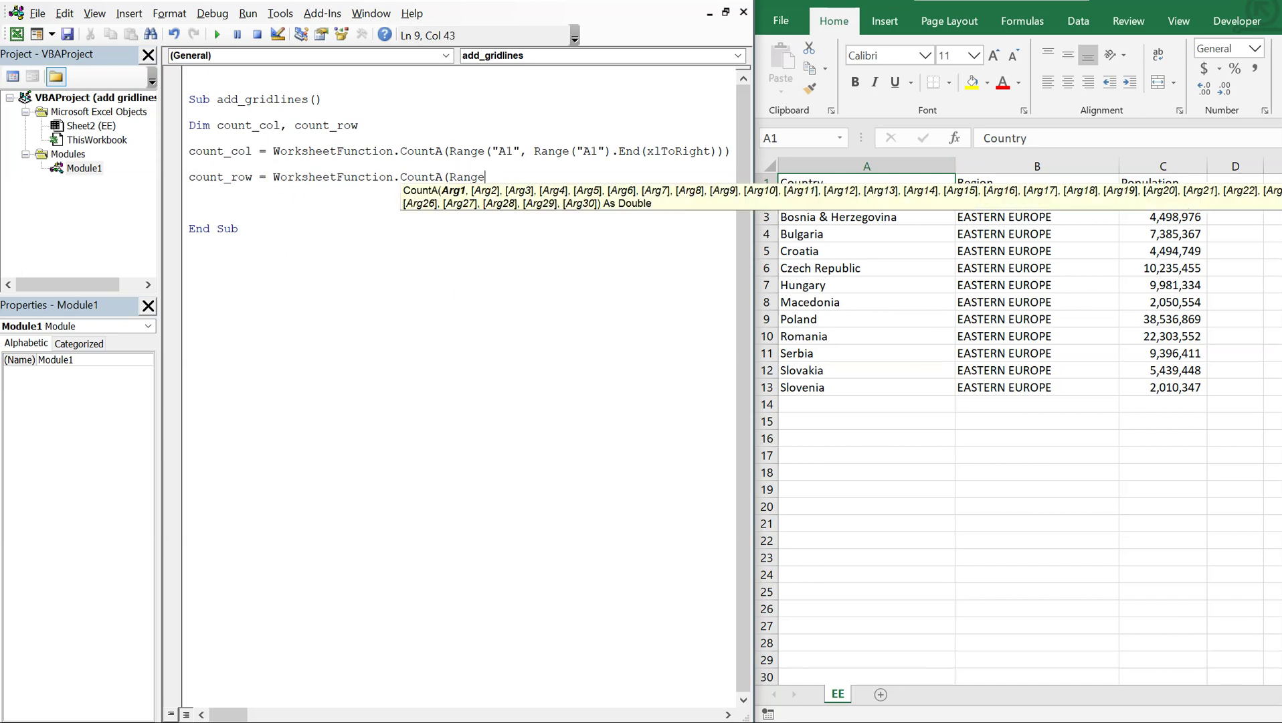
type("(")
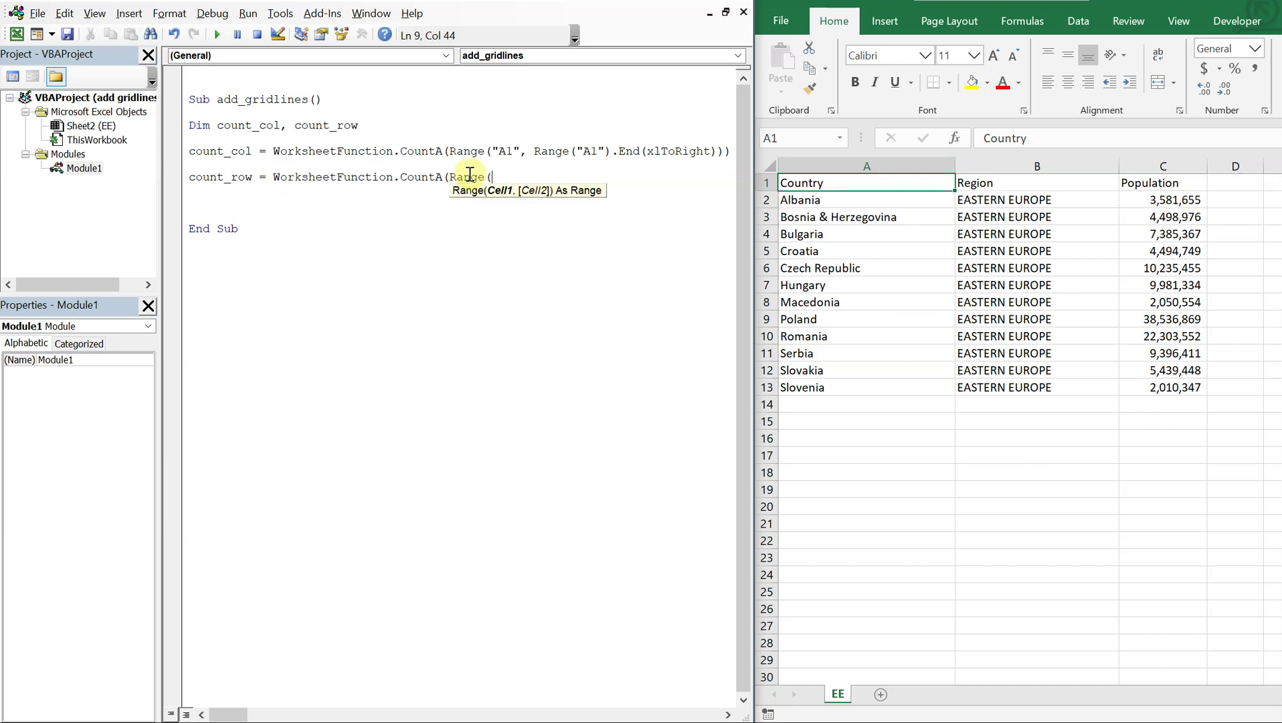
type("\"A1\"")
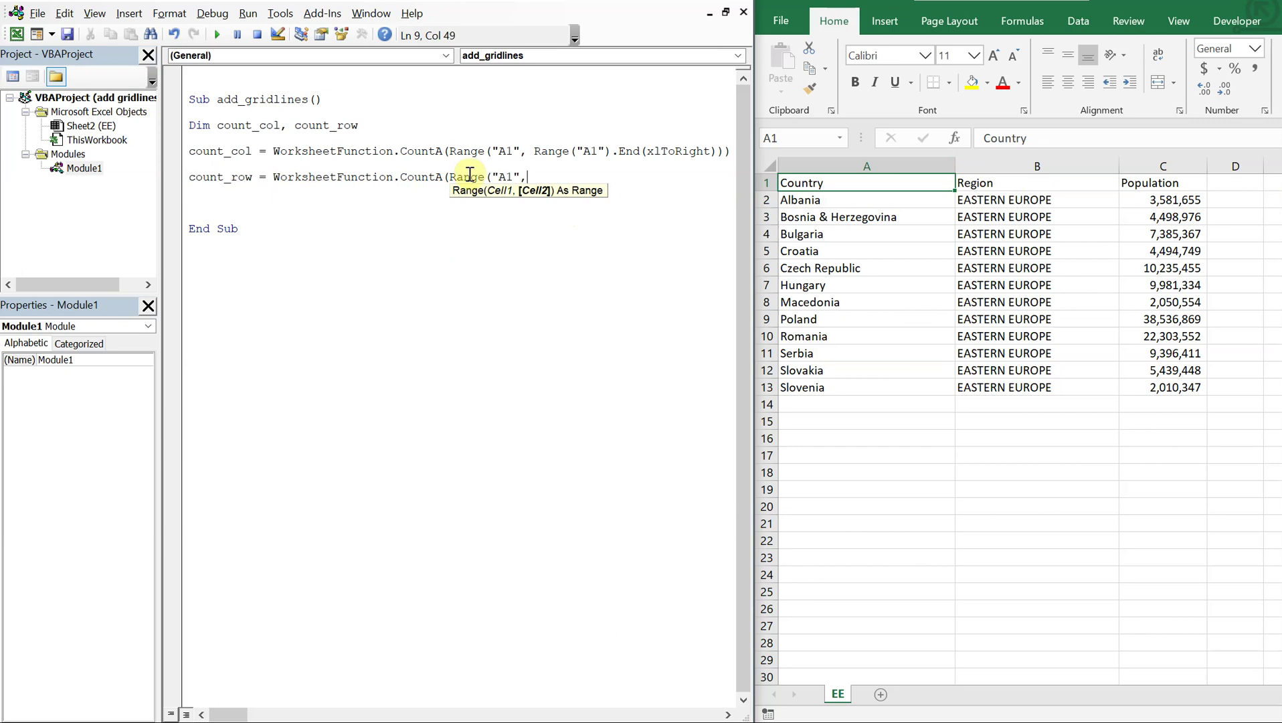
type(", Ran")
type("ge(")
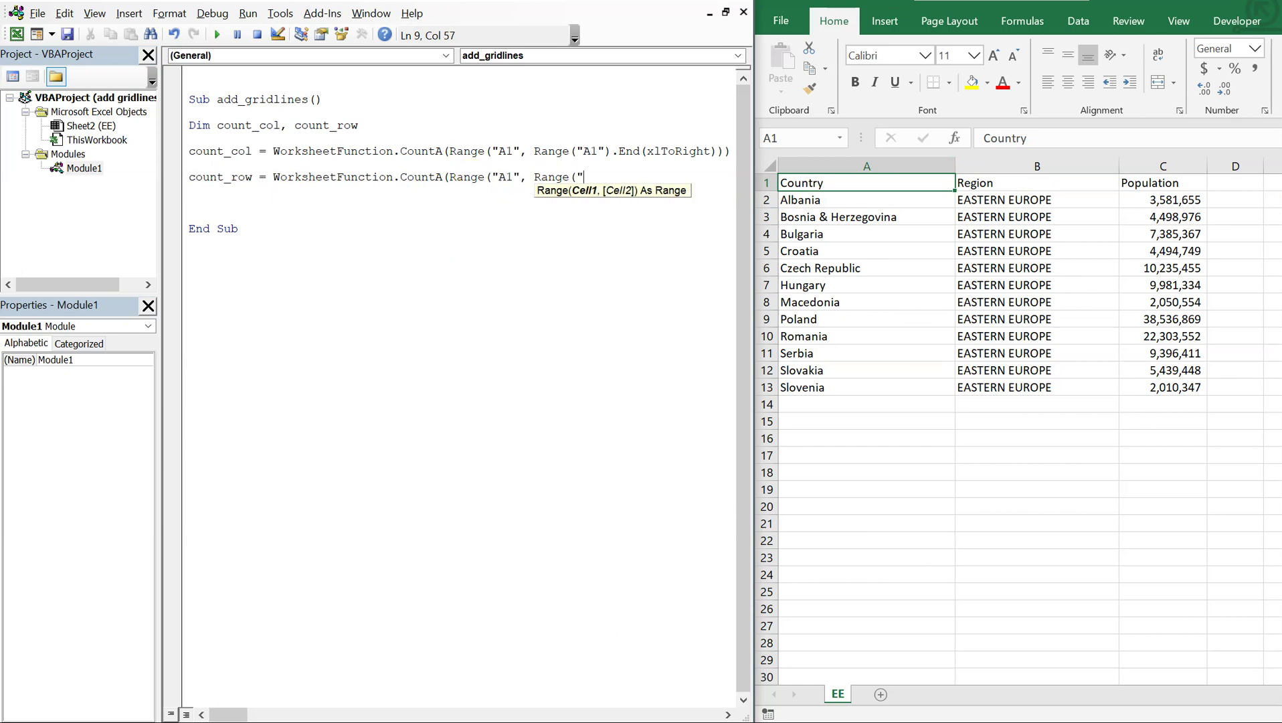
type("\"A1\").")
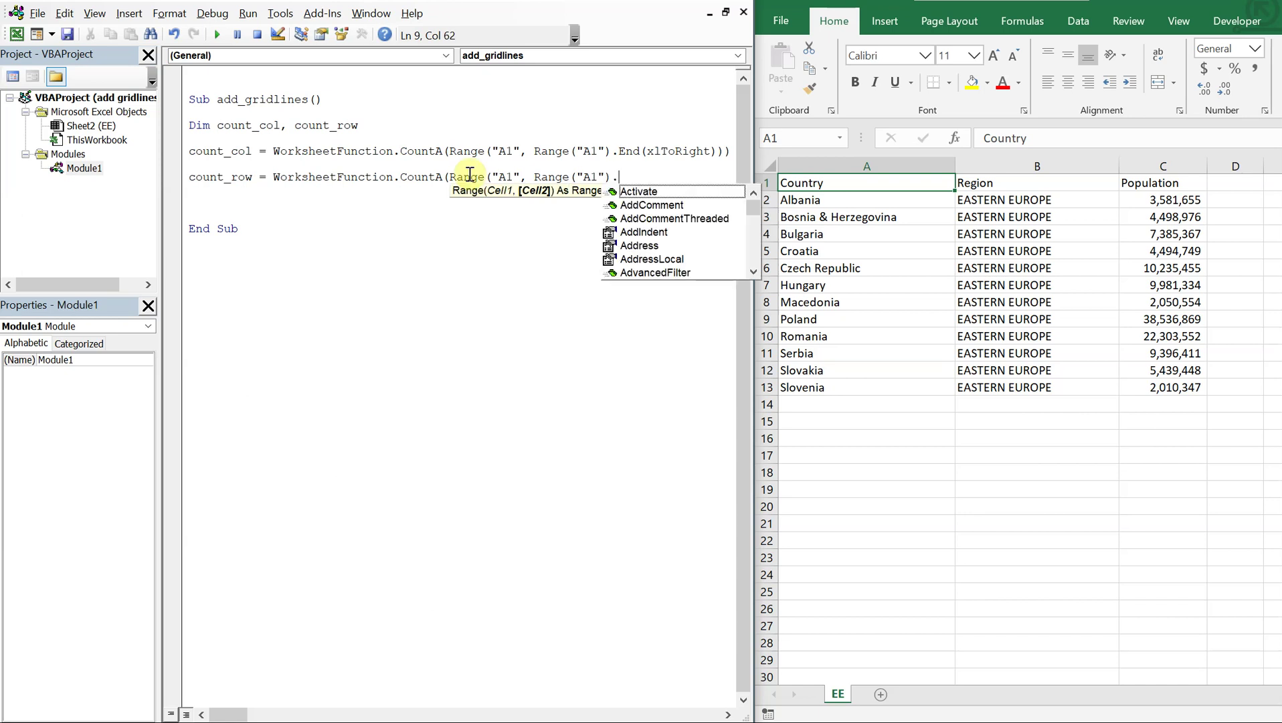
type("End(")
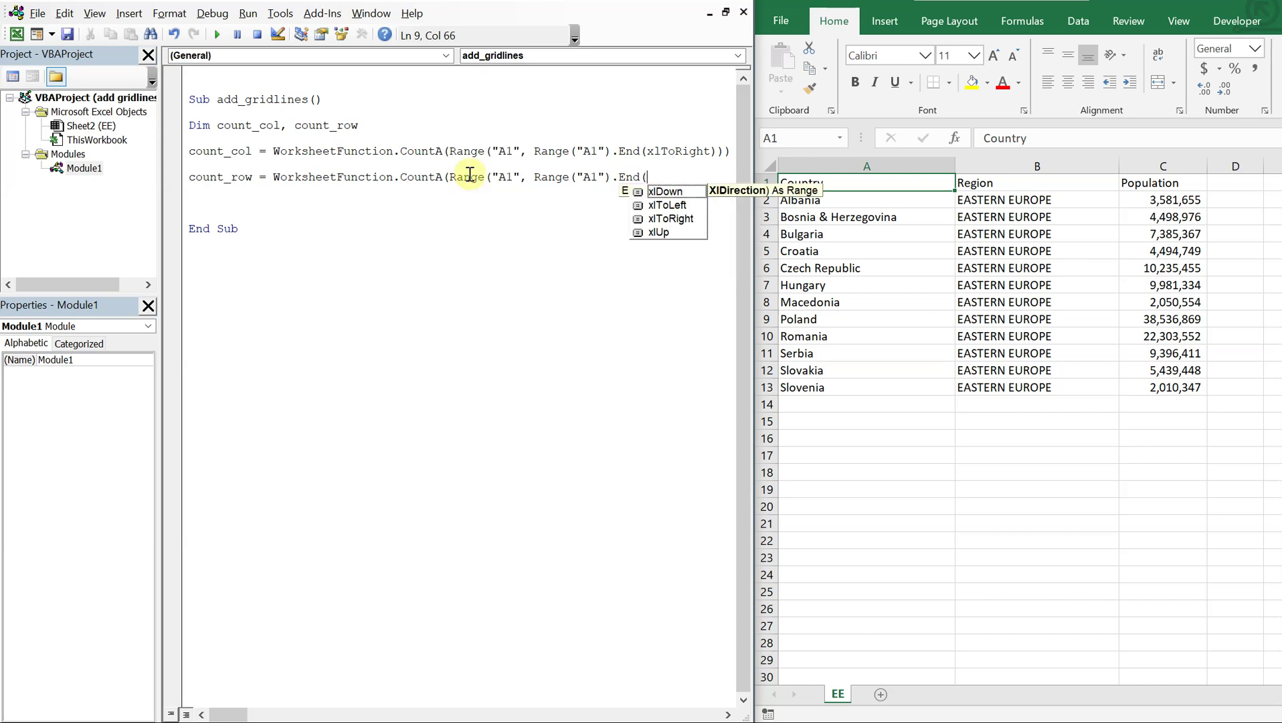
type("xlDown")
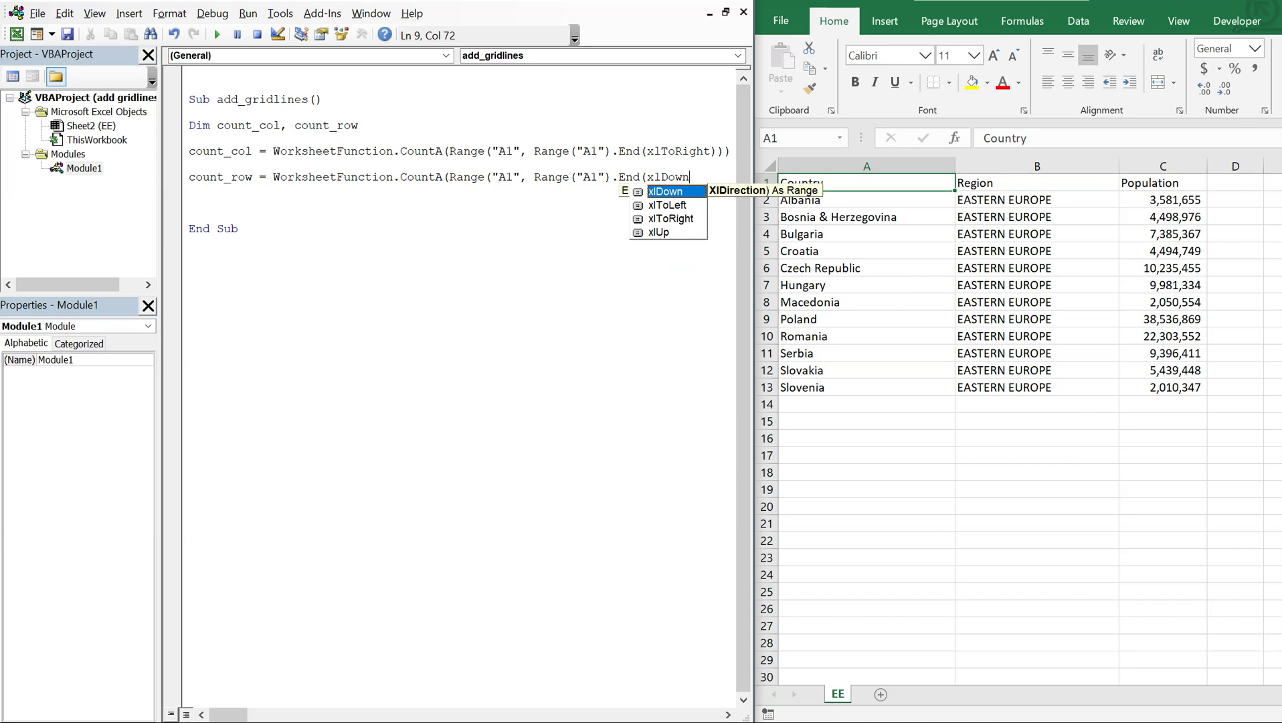
type(")))")
key("Return")
key("Return")
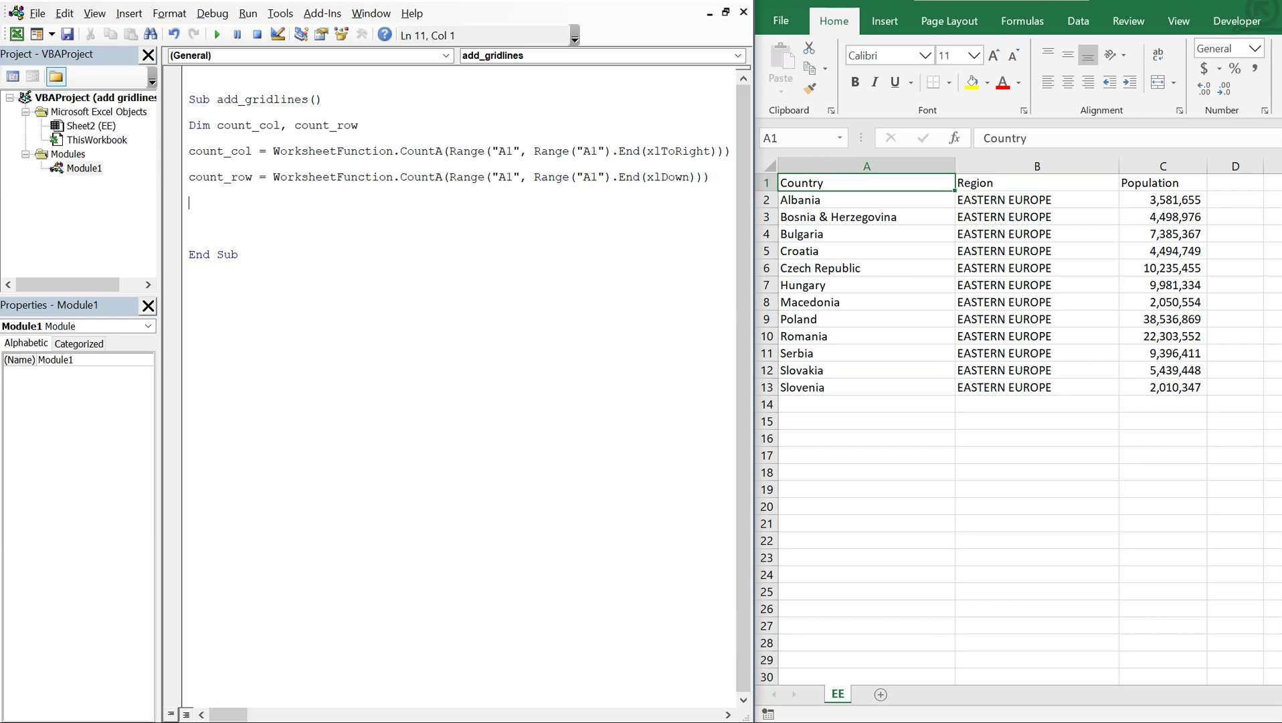
type("Sheets")
type("\"")
key("BackSpace")
type("(")
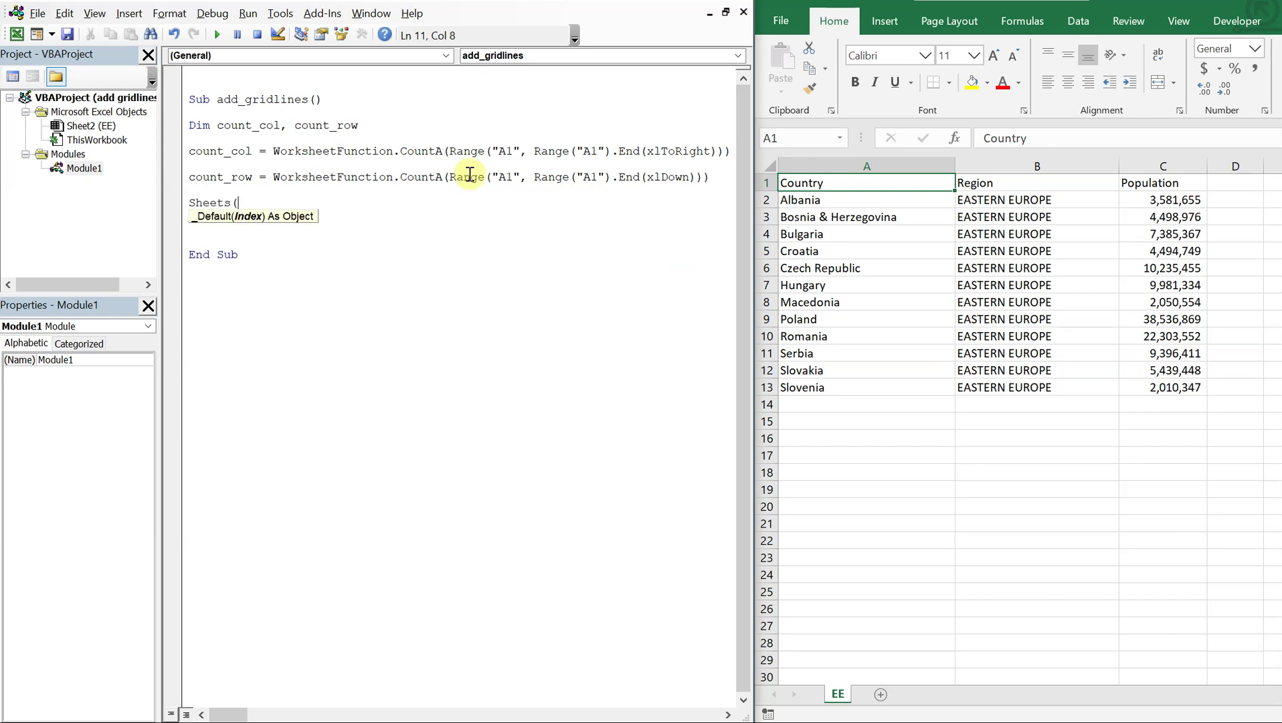
type("\"EE")
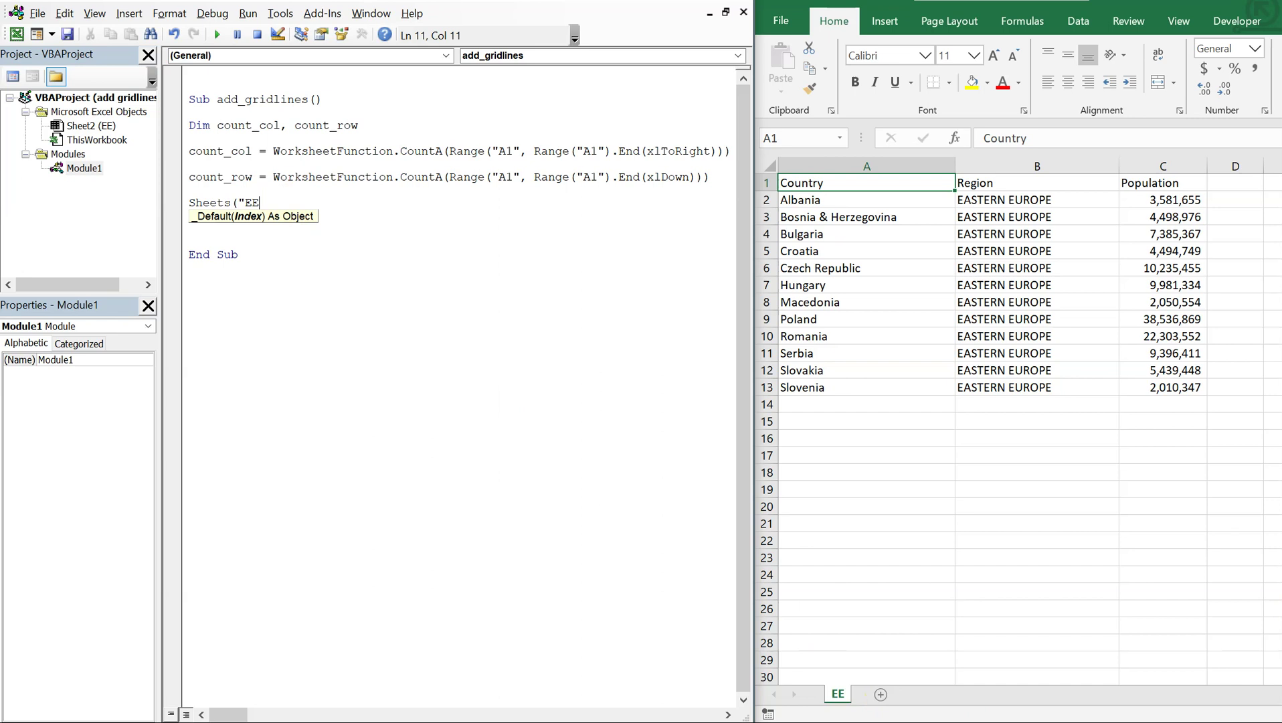
type("\").R")
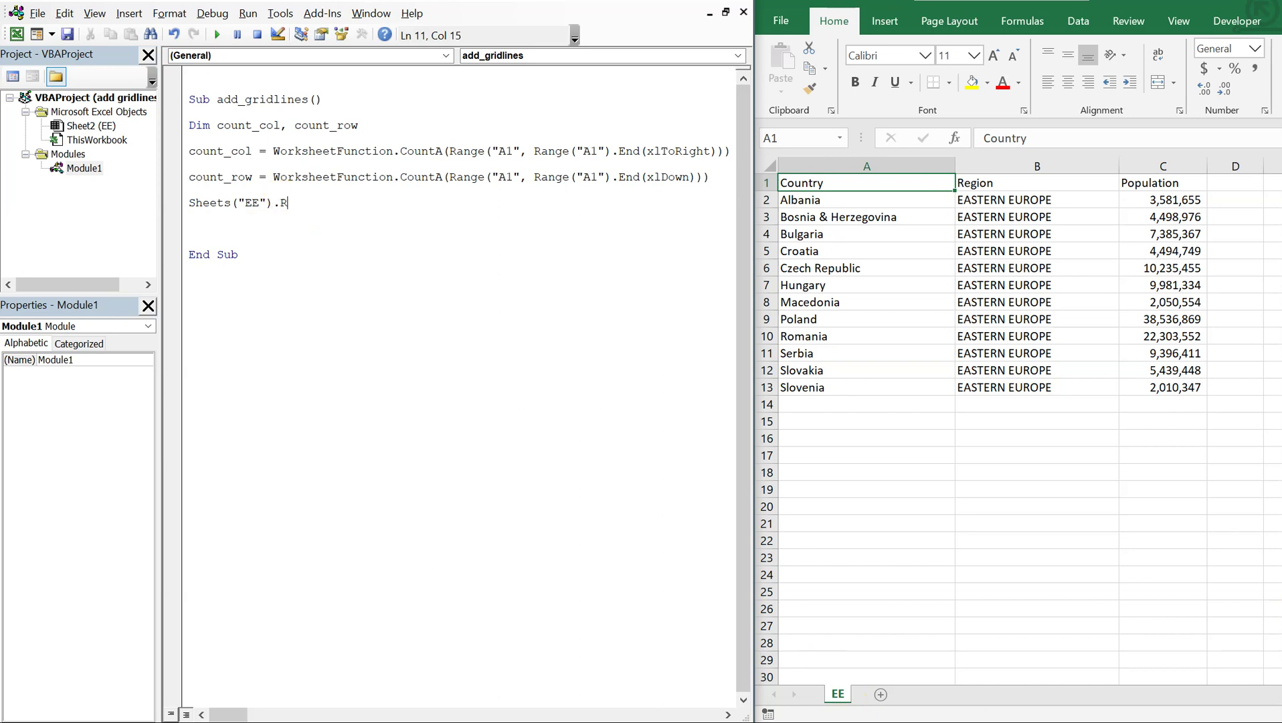
type("ange")
type("(")
type("Cells")
type("(")
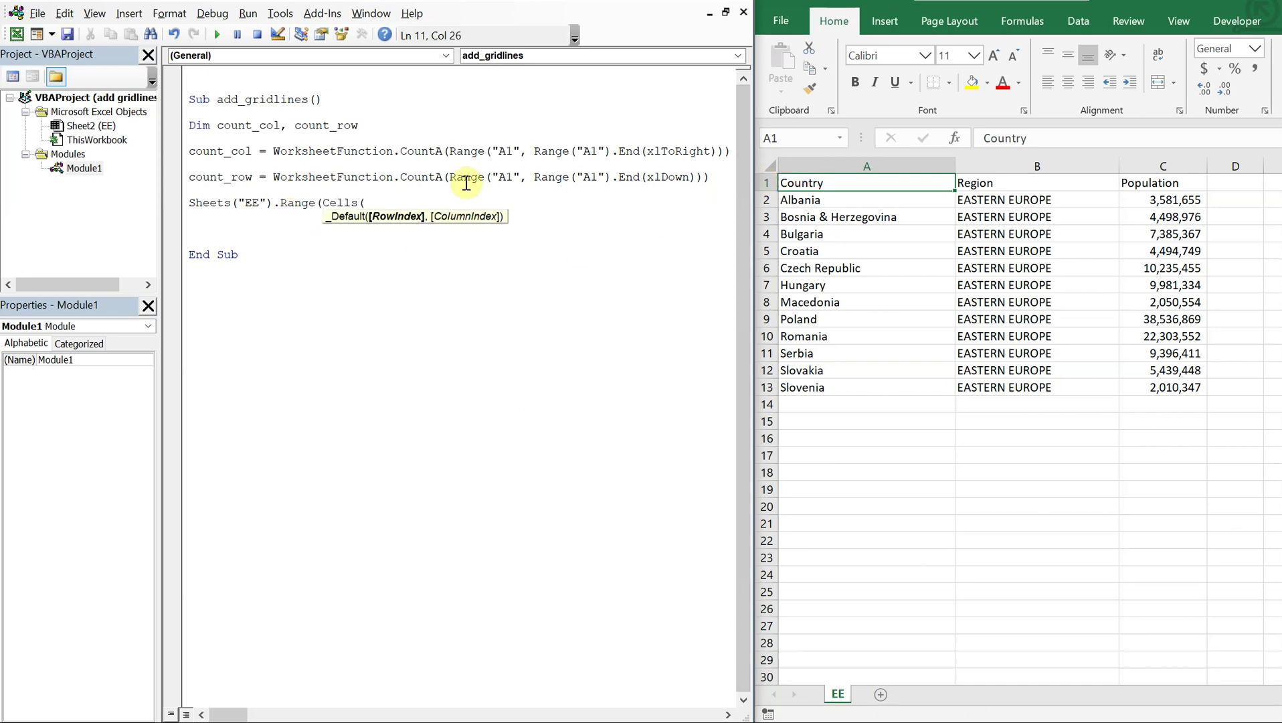
type("1,1")
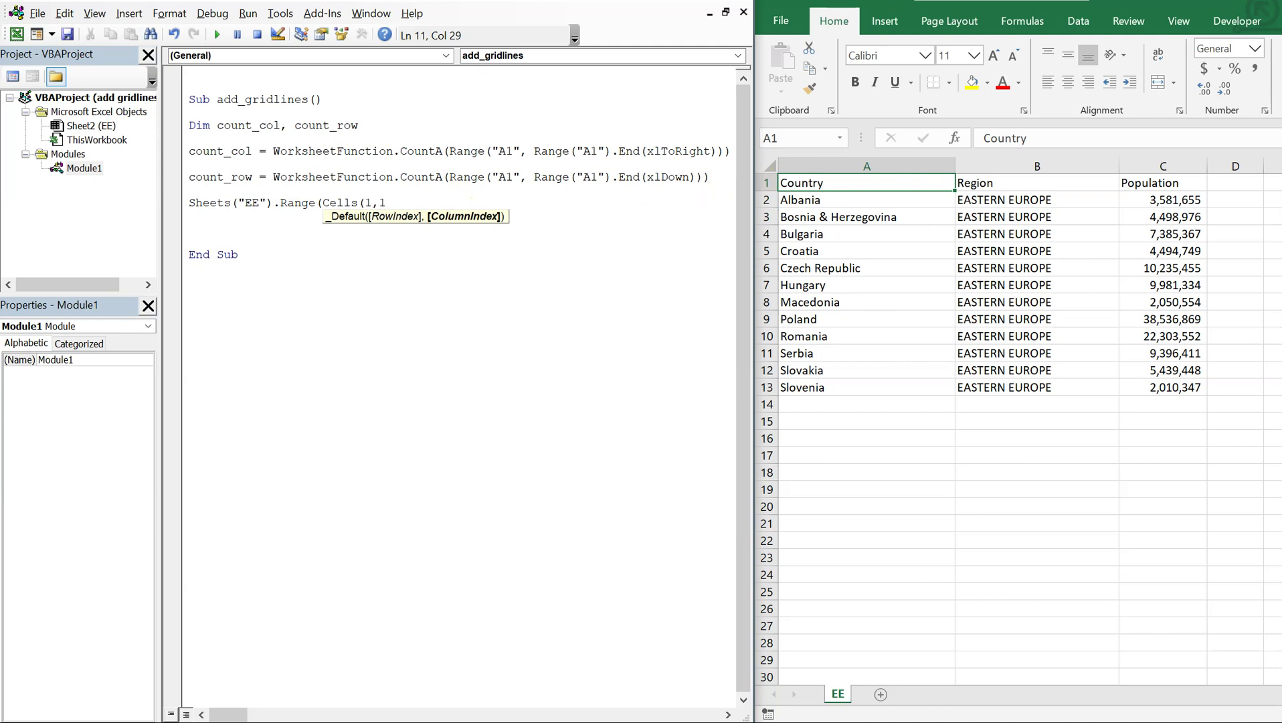
type("),")
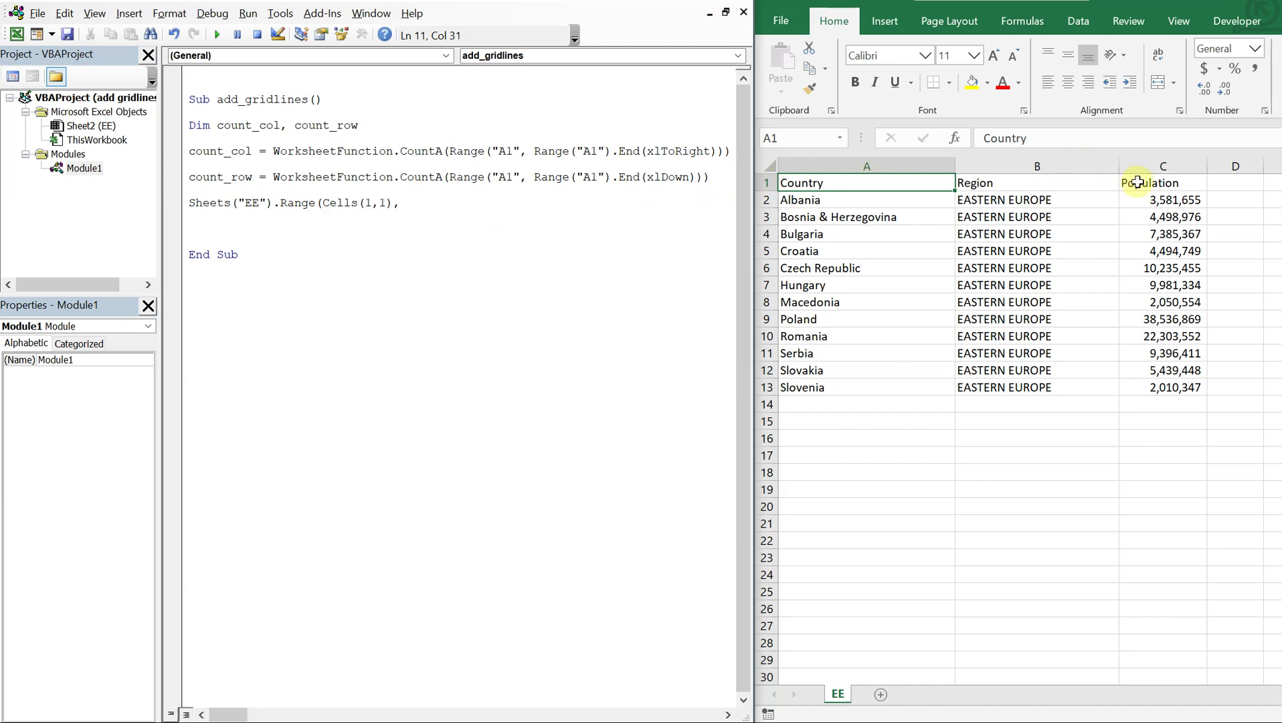
left_click(1162, 388)
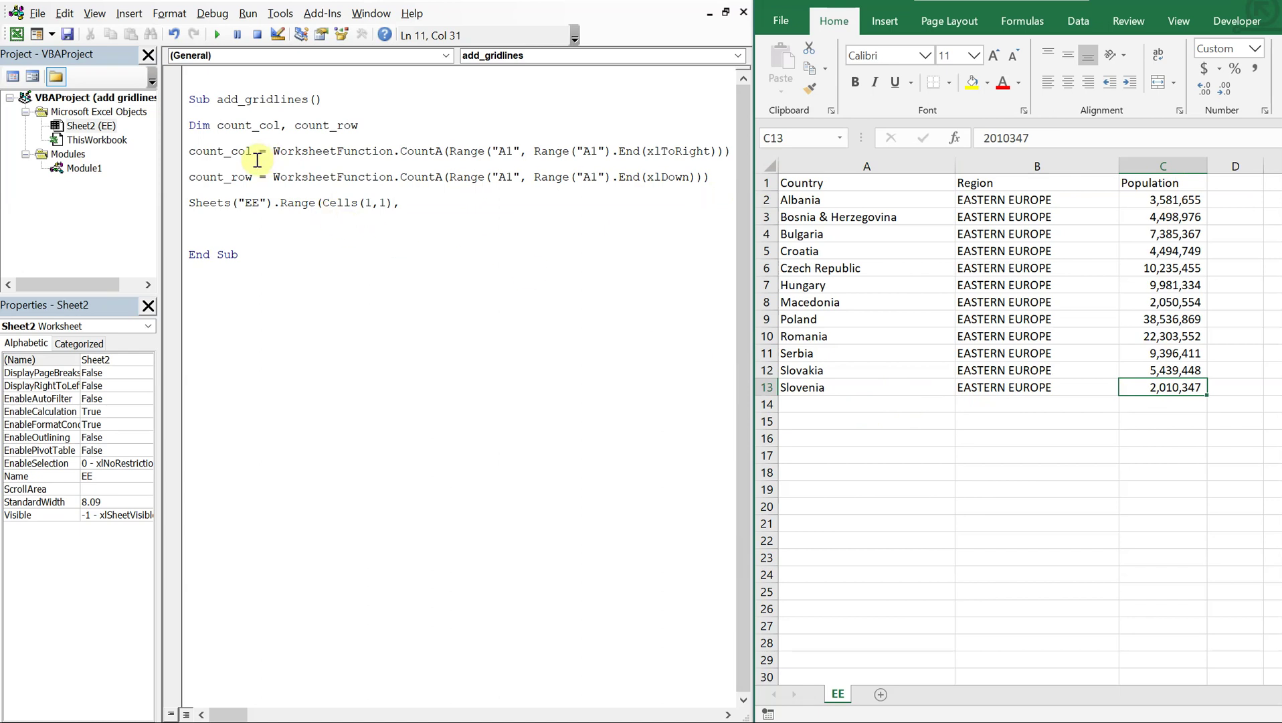
left_click(408, 202)
type("C")
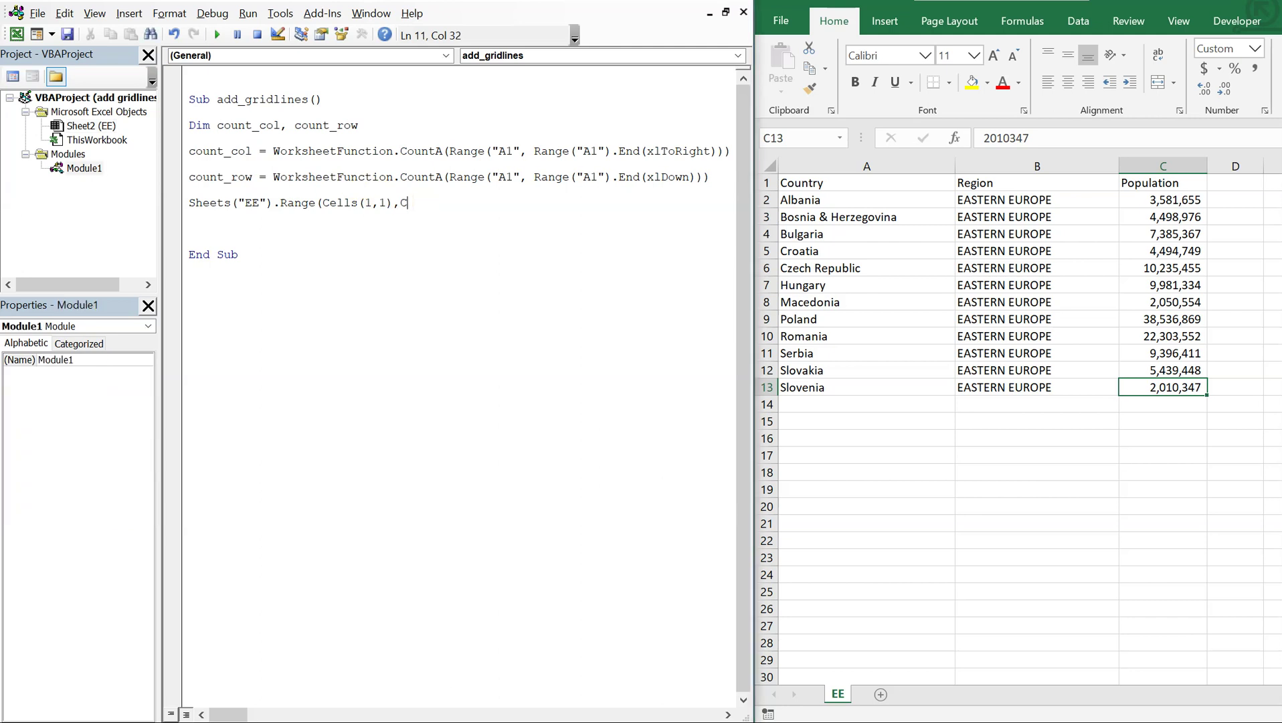
type("ells(count")
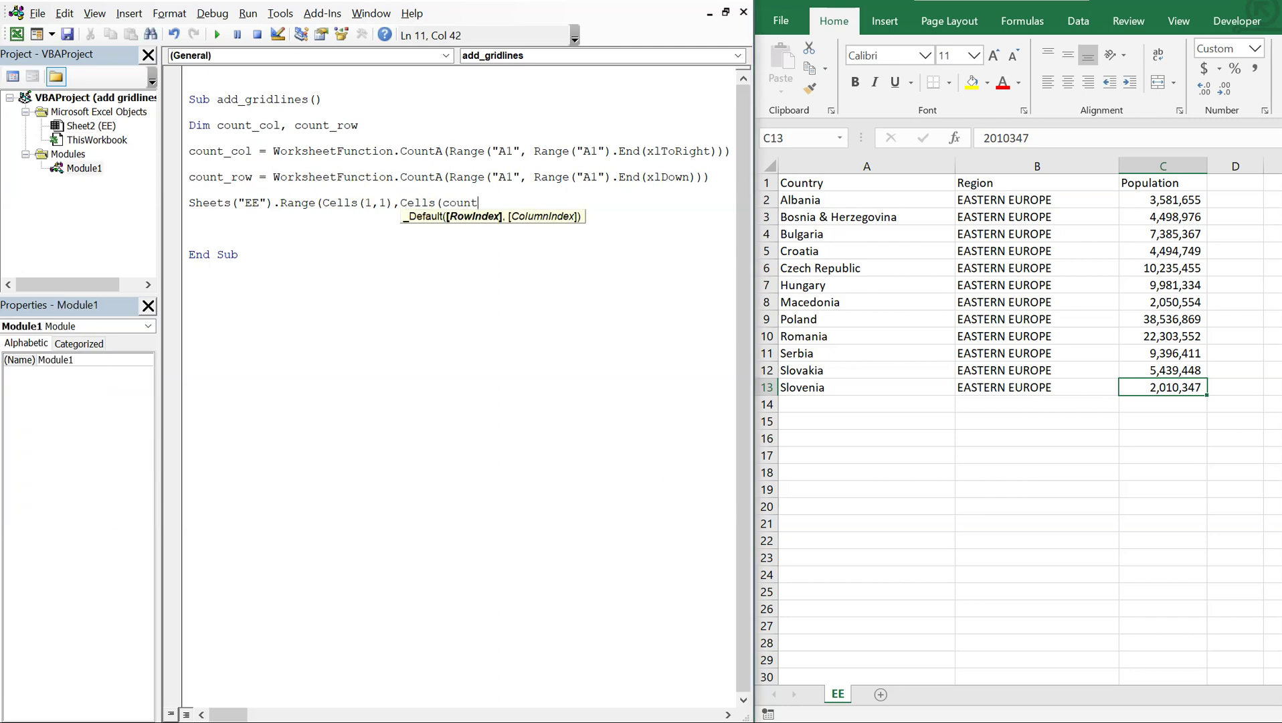
type("_ro")
type("w,")
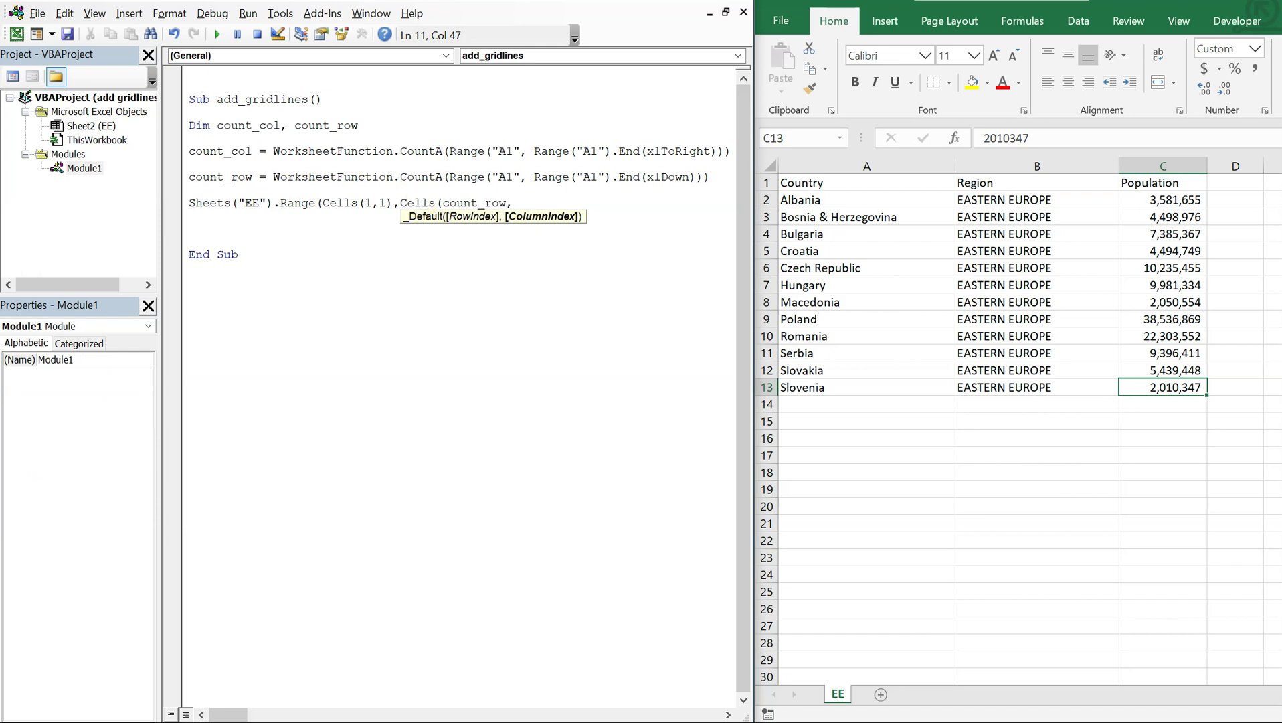
type("count_co")
type("l)")
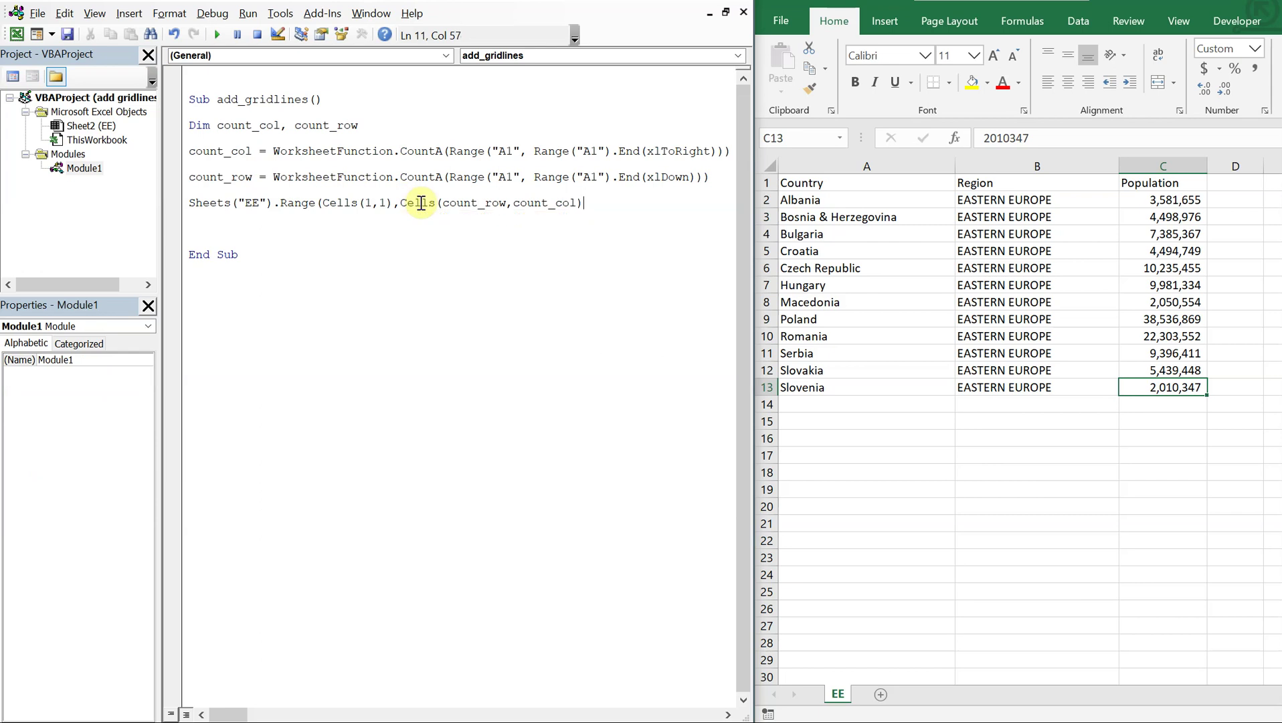
type(")")
type(". ")
type("_")
Continue the range statement with .Borders.LineStyle = xlContinuous on the next line
key("Return")
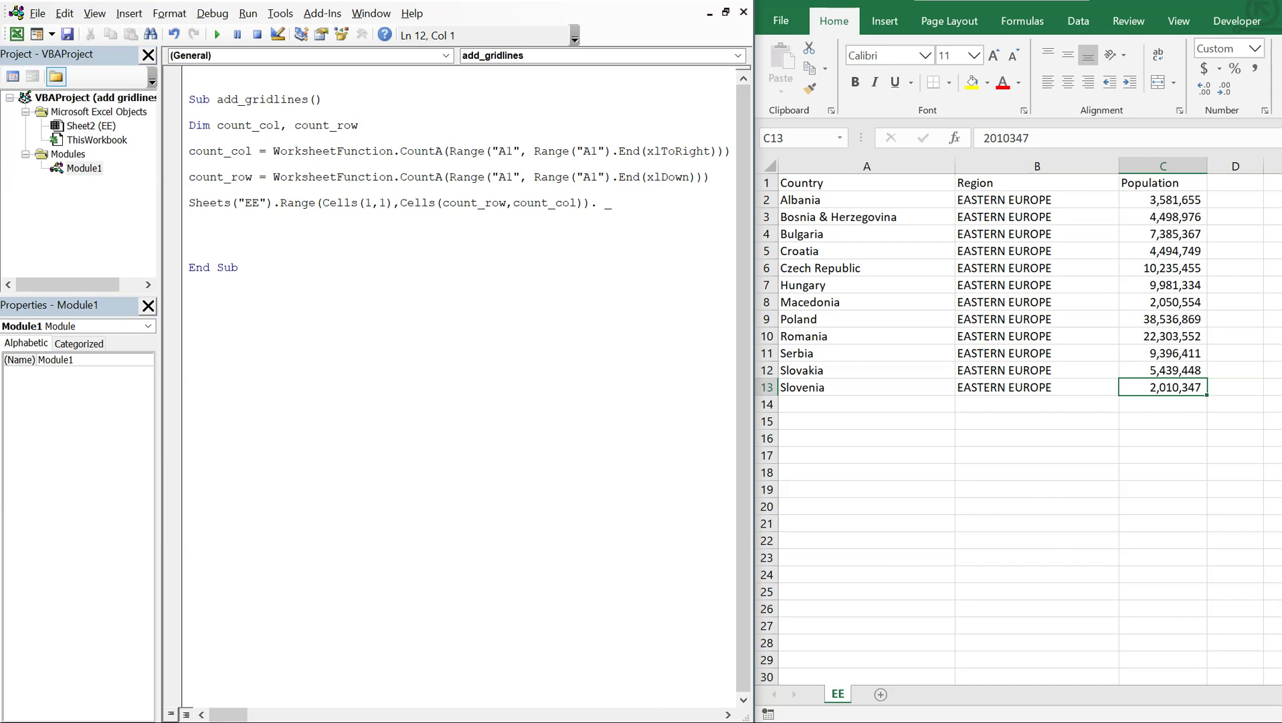
type("Border")
type("s.")
type("L")
type("ines")
type("tyle = ")
type("xl")
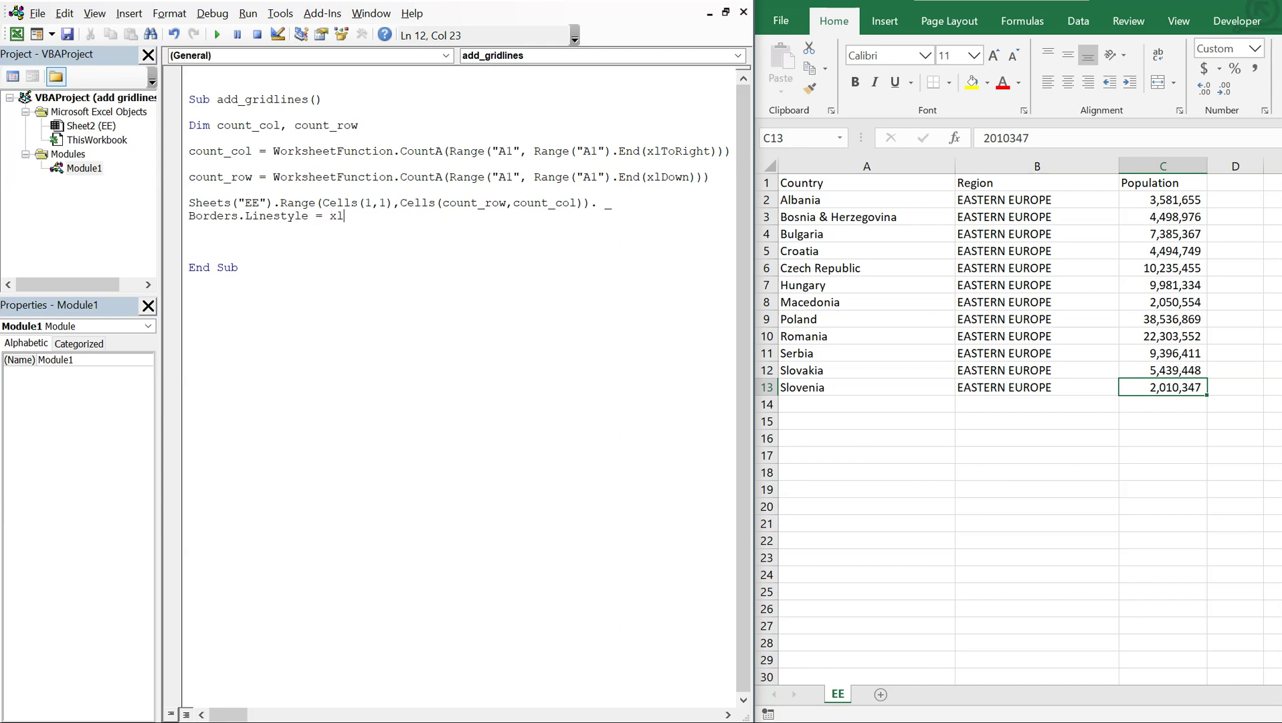
type("Continu")
type("ous")
key("Return")
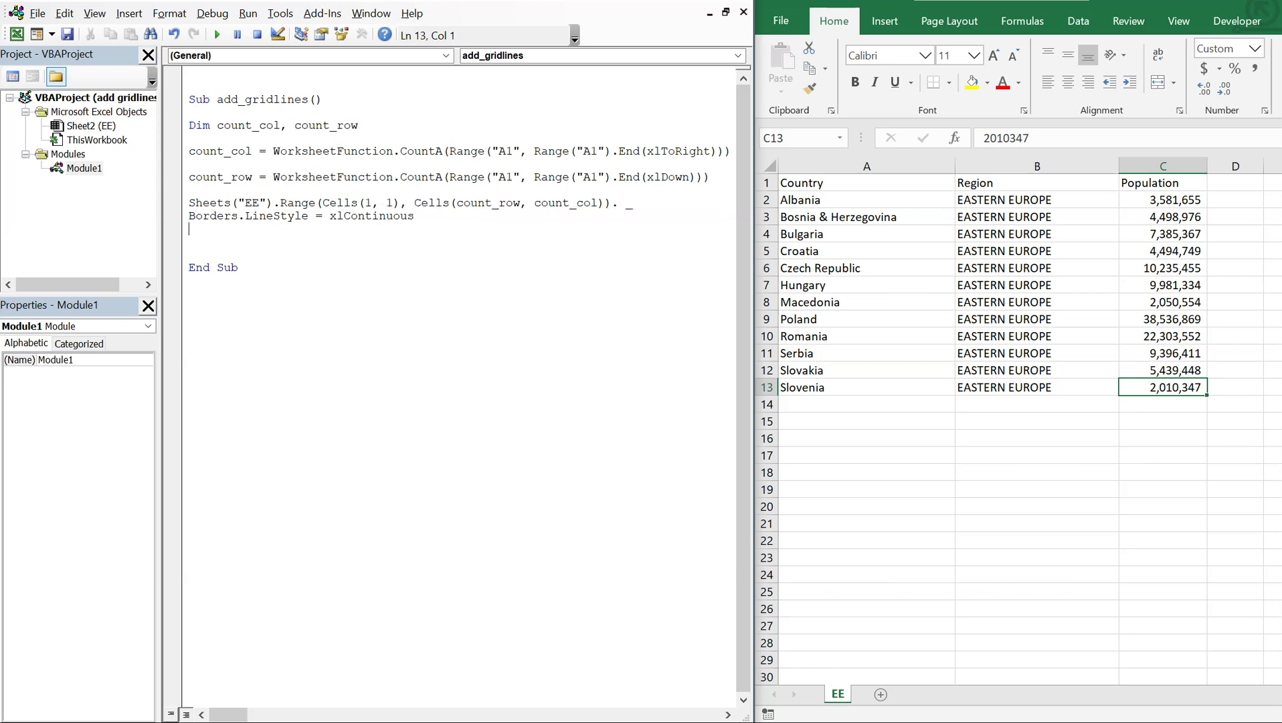
key("BackSpace")
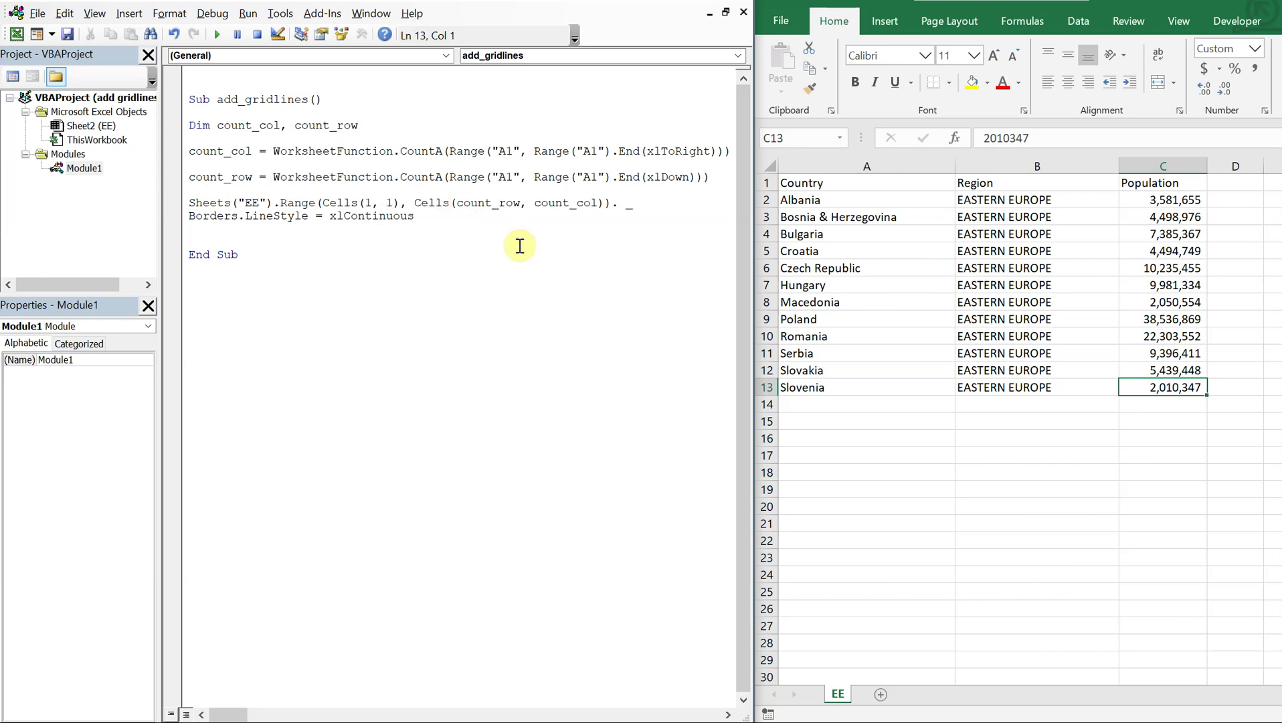
Copy the Croatia-to-Romania rows A5:C10 from the bordered table
left_click(851, 454)
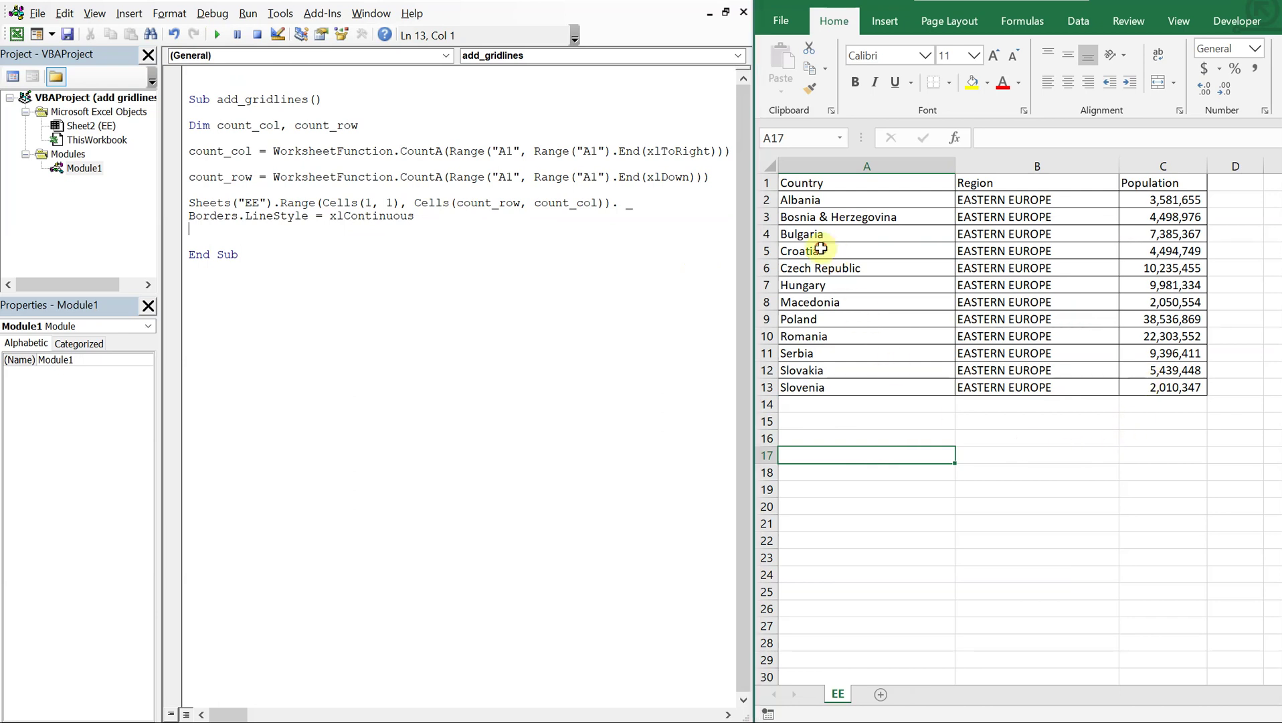
left_click_drag(802, 250, 1134, 335)
right_click(1134, 336)
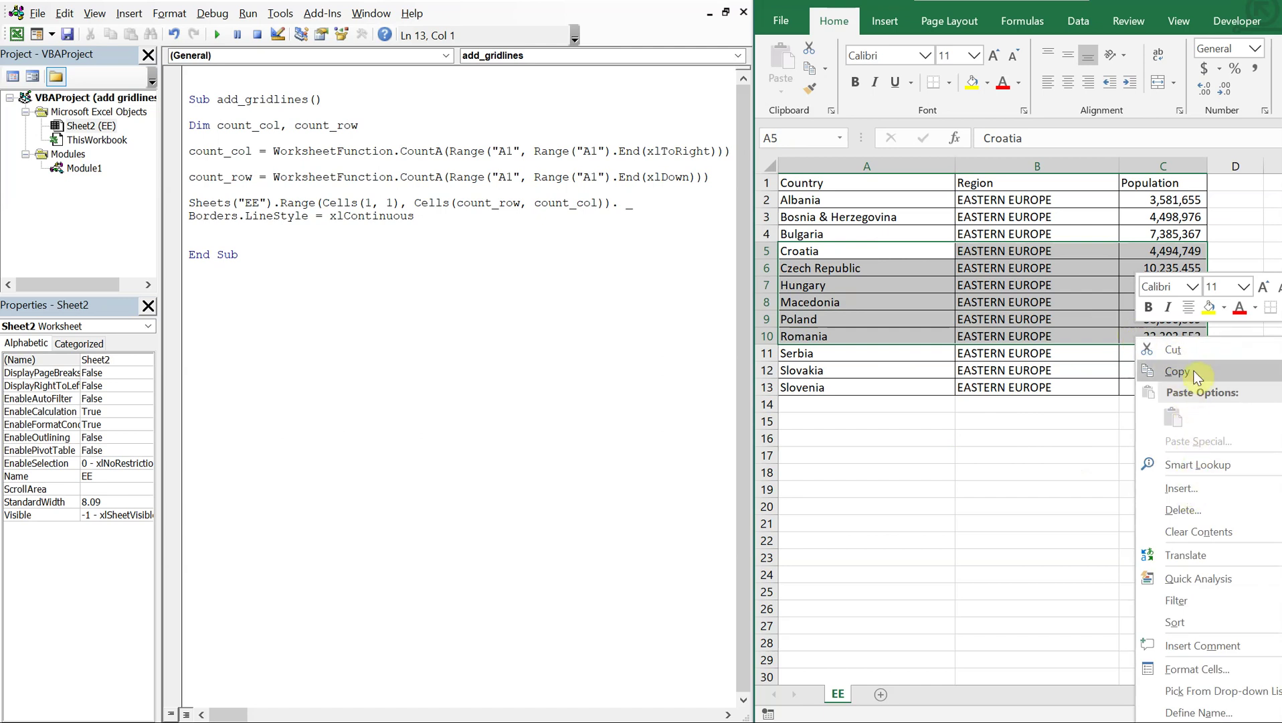
left_click(1177, 370)
Paste those rows as values only at A14, undoing a first formatted paste, and end copy mode
left_click_drag(888, 406, 1152, 514)
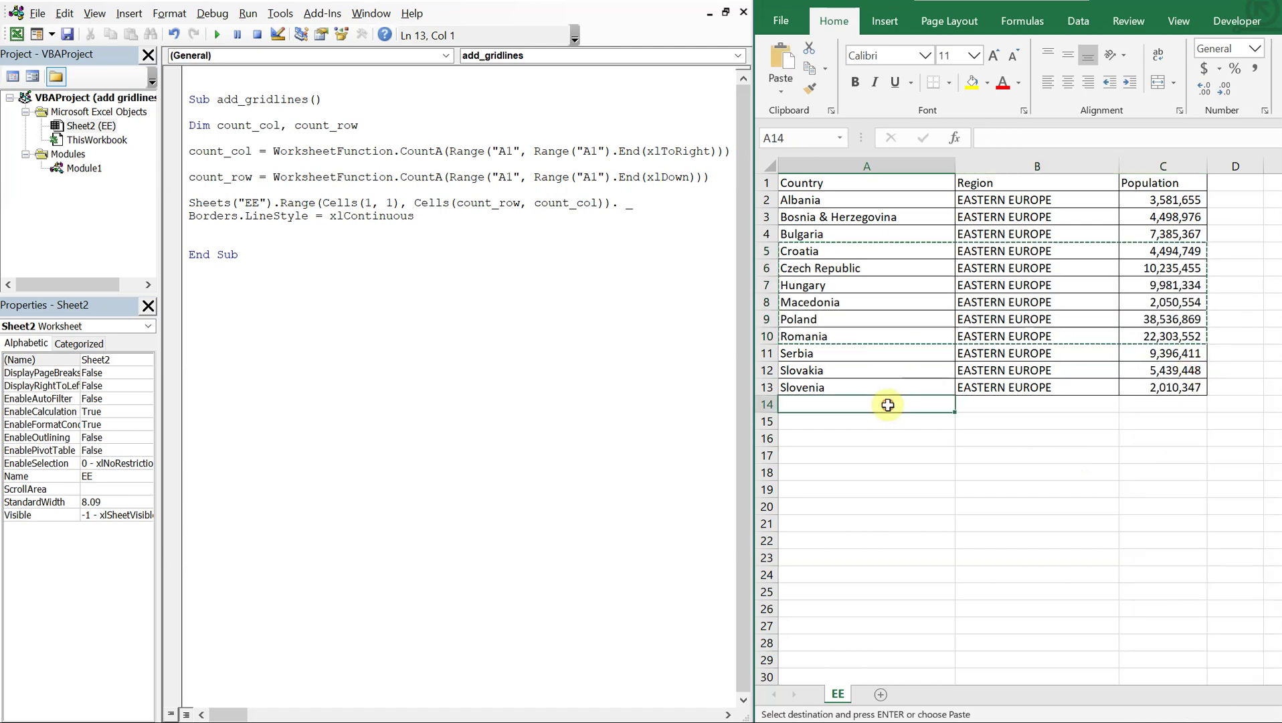
right_click(1152, 514)
left_click(1198, 604)
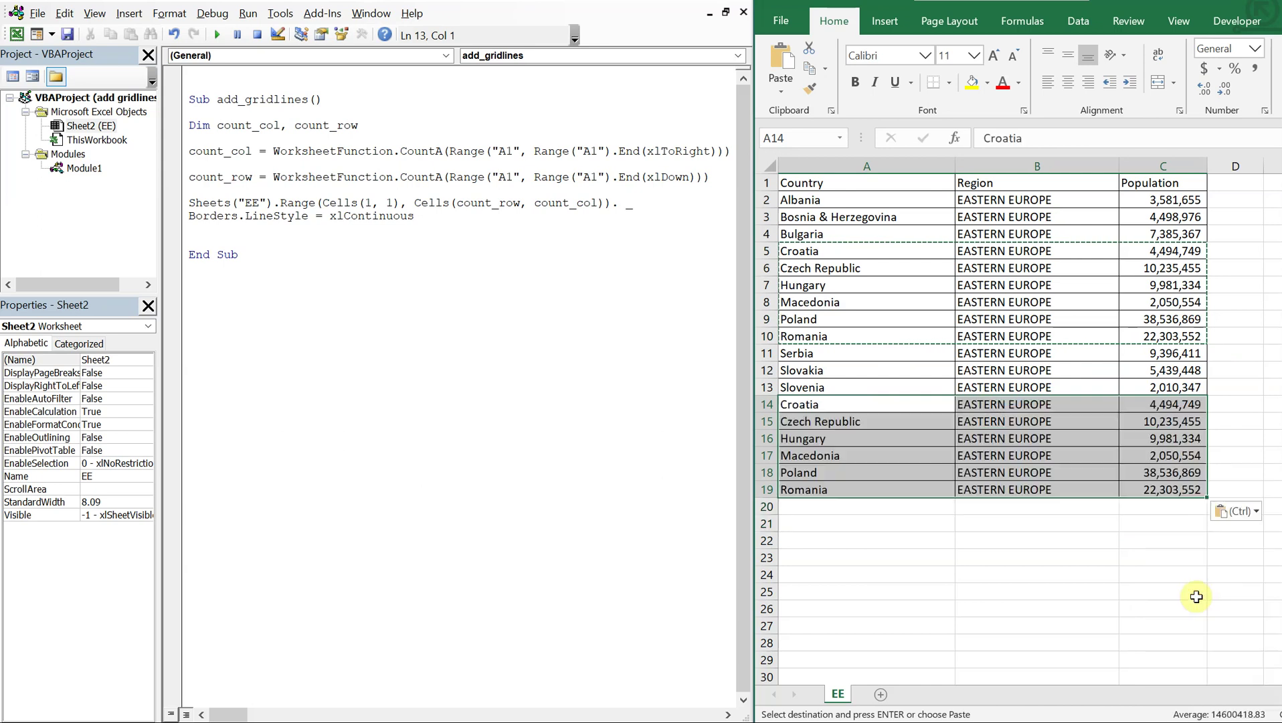
left_click(1072, 545)
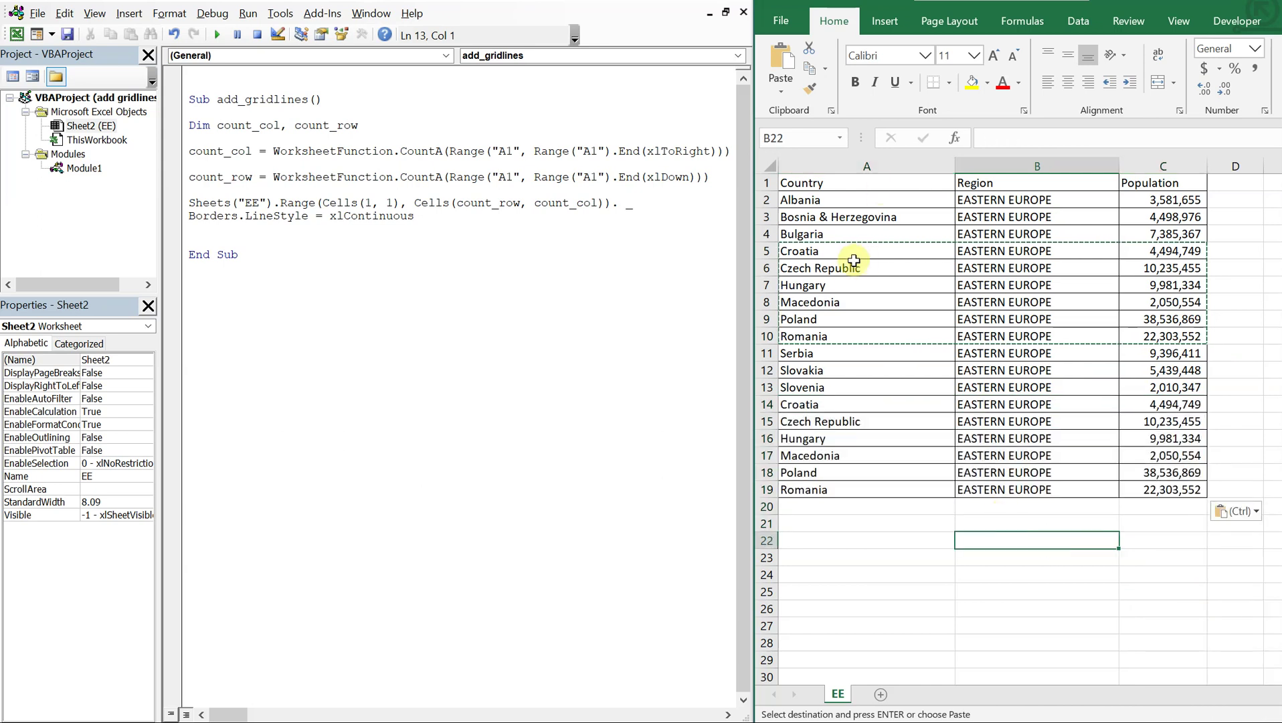
key("ctrl+z")
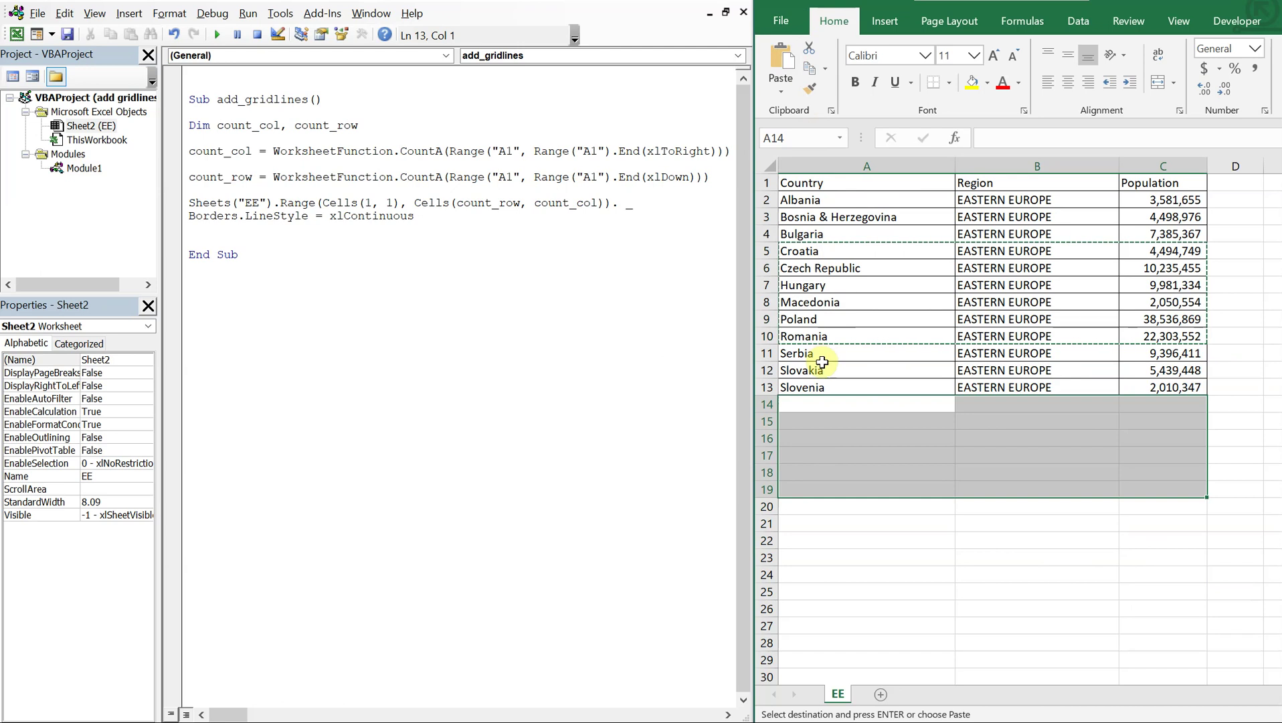
right_click(811, 420)
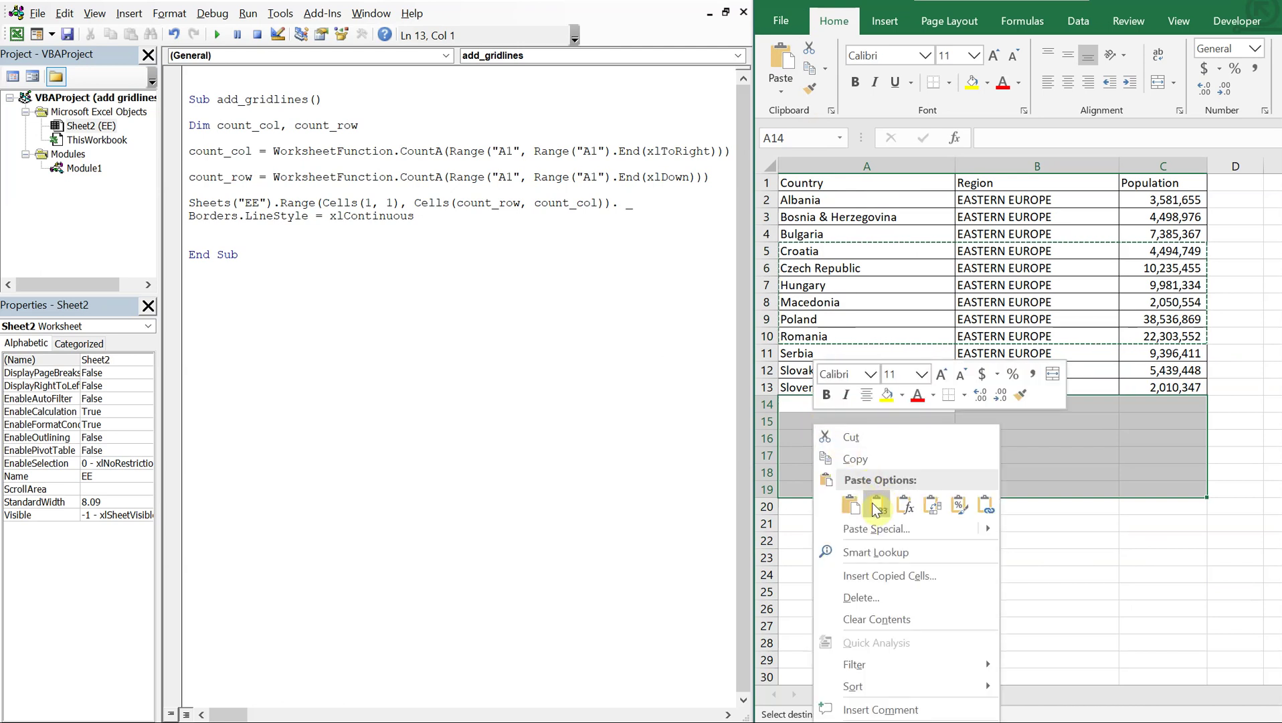
left_click(877, 508)
left_click(949, 575)
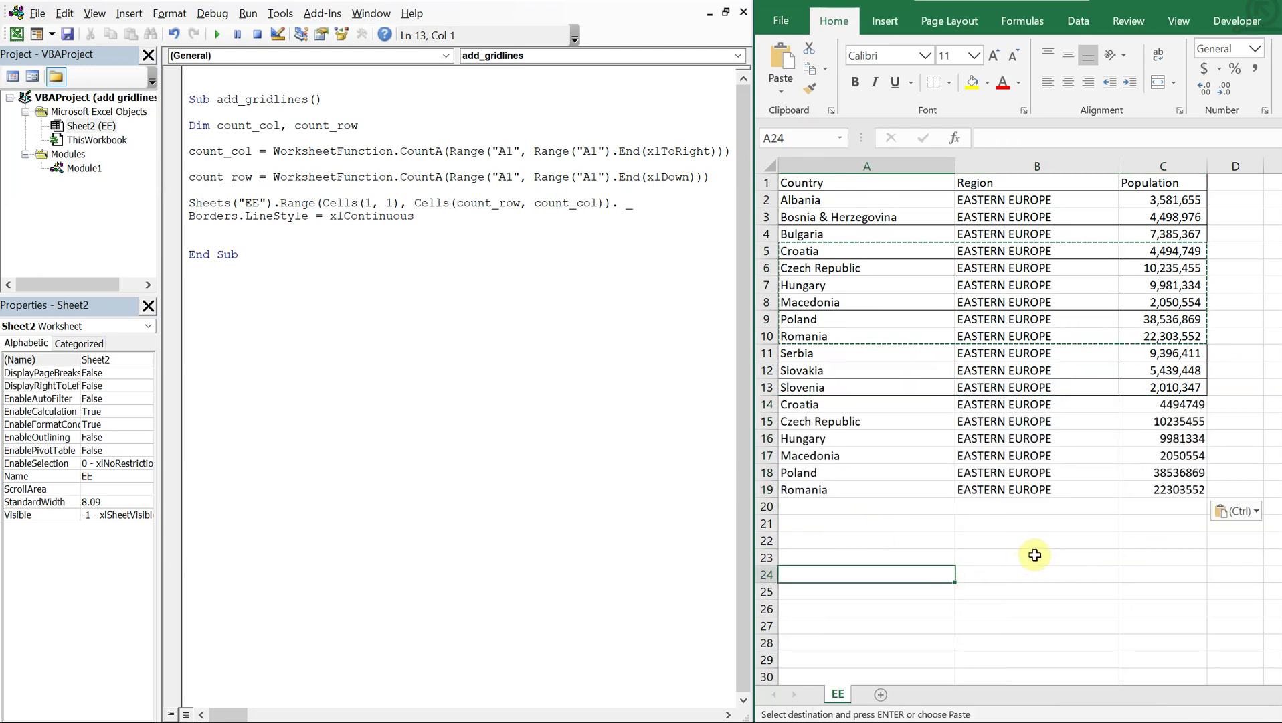
key("Escape")
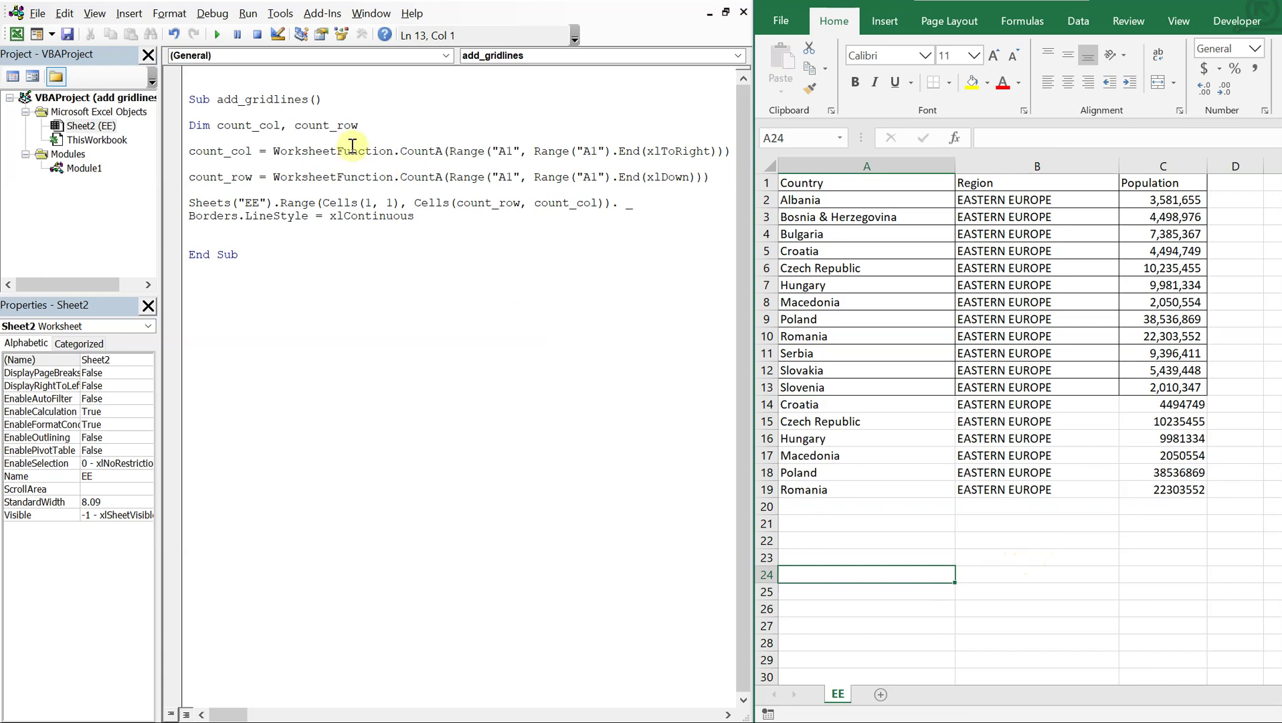
Rerun add_gridlines to border rows 14–19, then copy the Region column B1:B19
left_click(218, 35)
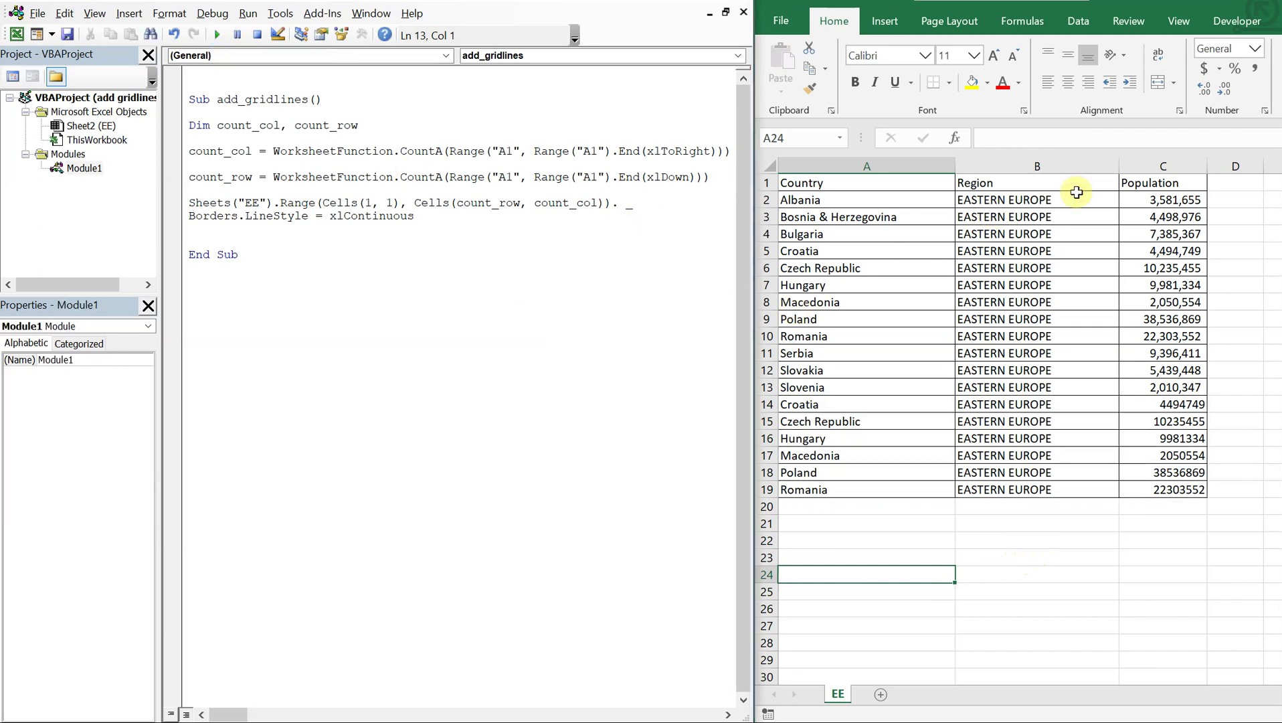
left_click_drag(985, 184, 991, 489)
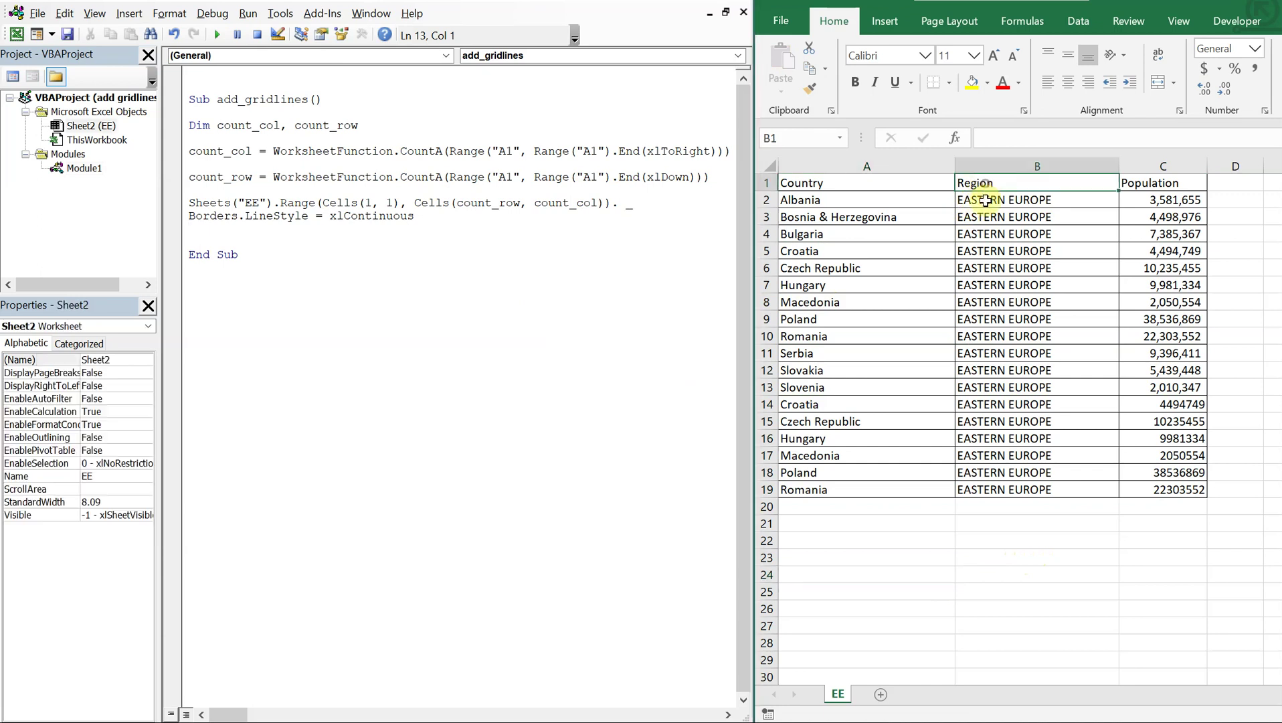
right_click(991, 487)
left_click(1034, 522)
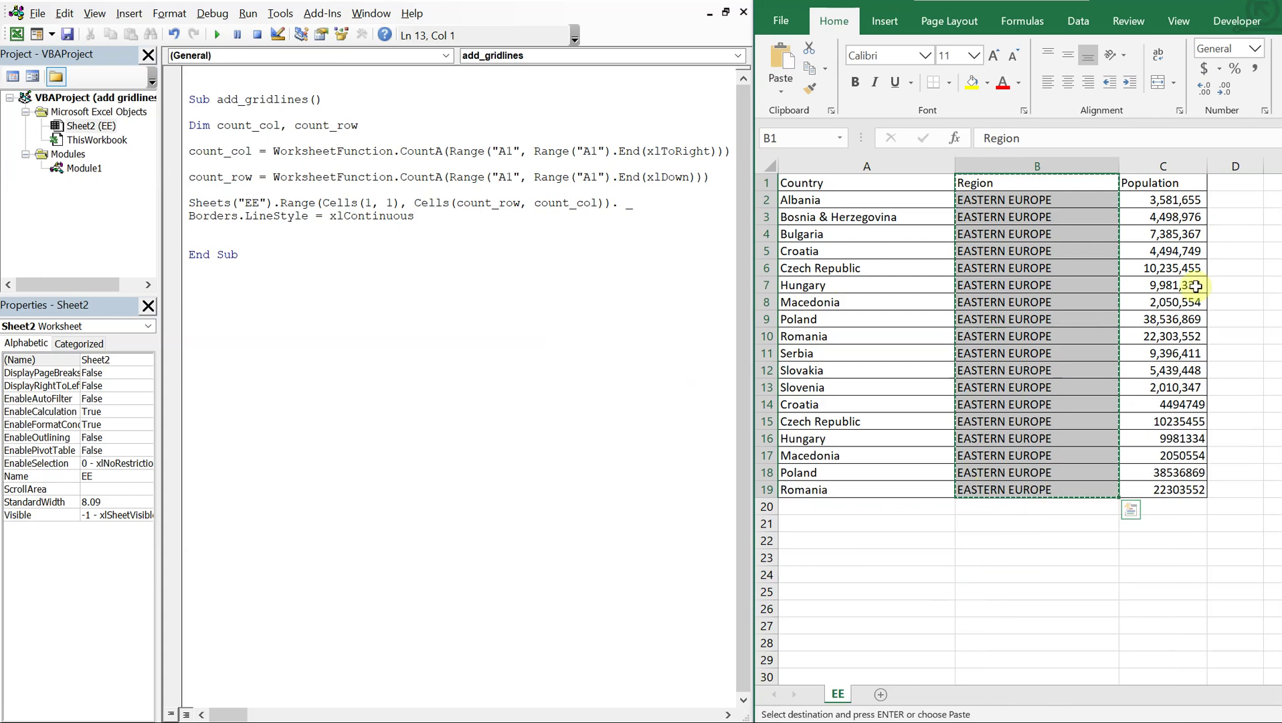
Paste the Region column at D1, giving the table a fourth filled column
left_click(1236, 186)
right_click(1236, 186)
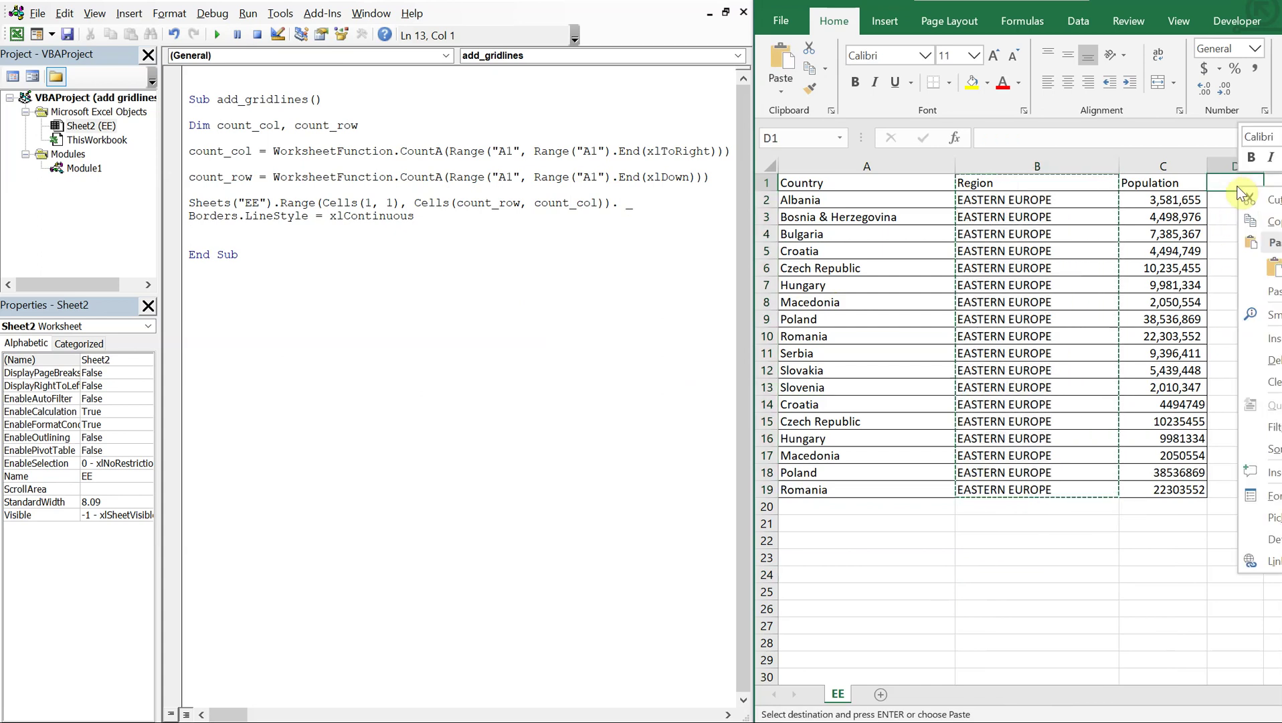
left_click(1268, 242)
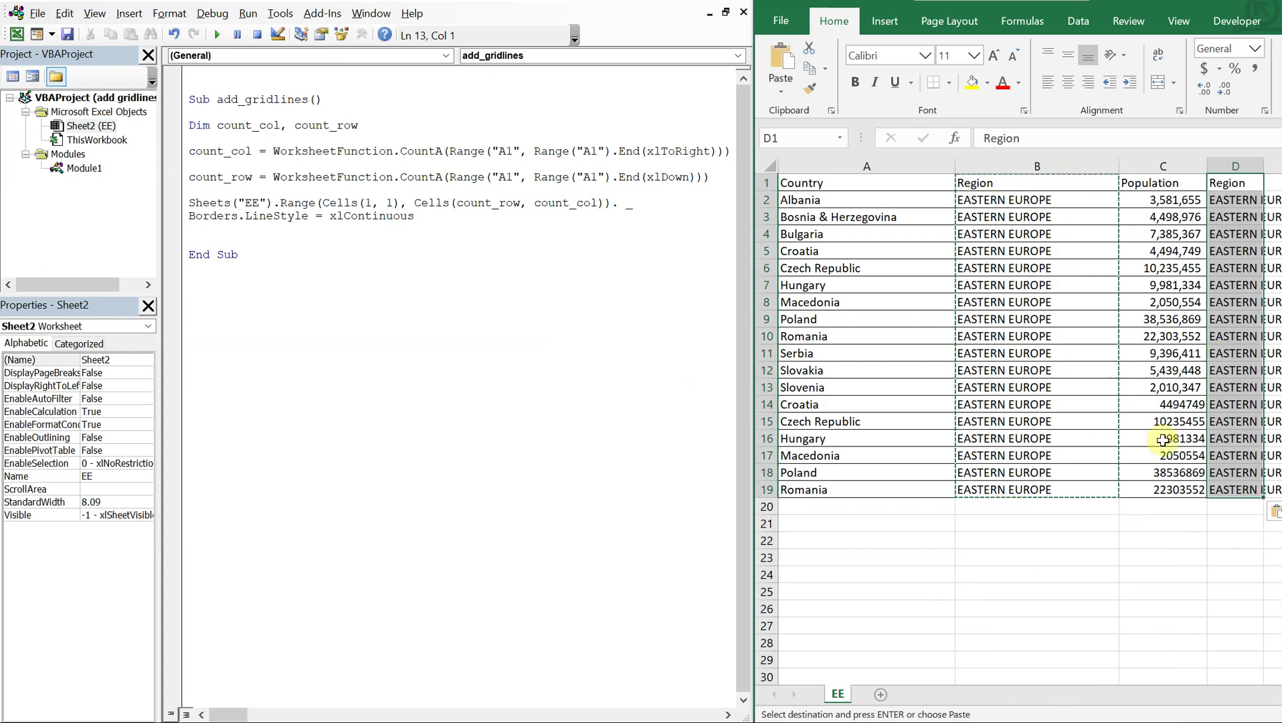
left_click(1037, 573)
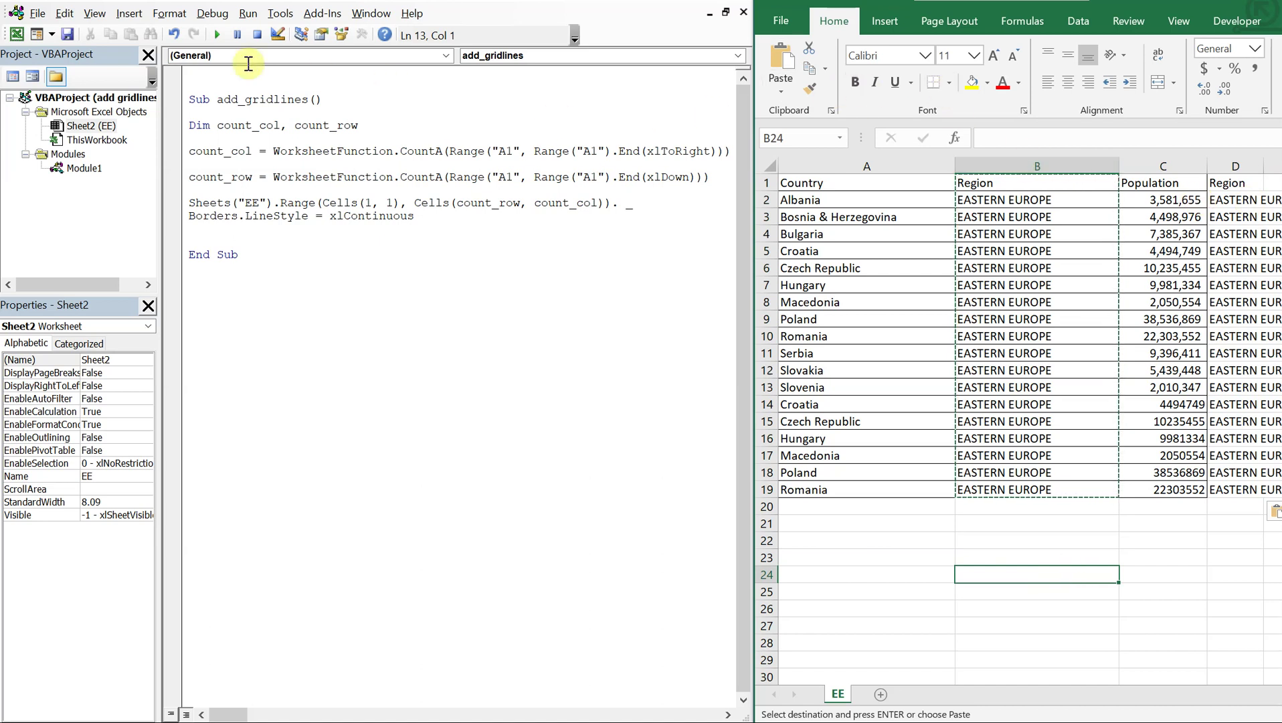
Rerun add_gridlines to border column D and widen the workbook window to show the whole table
left_click(212, 35)
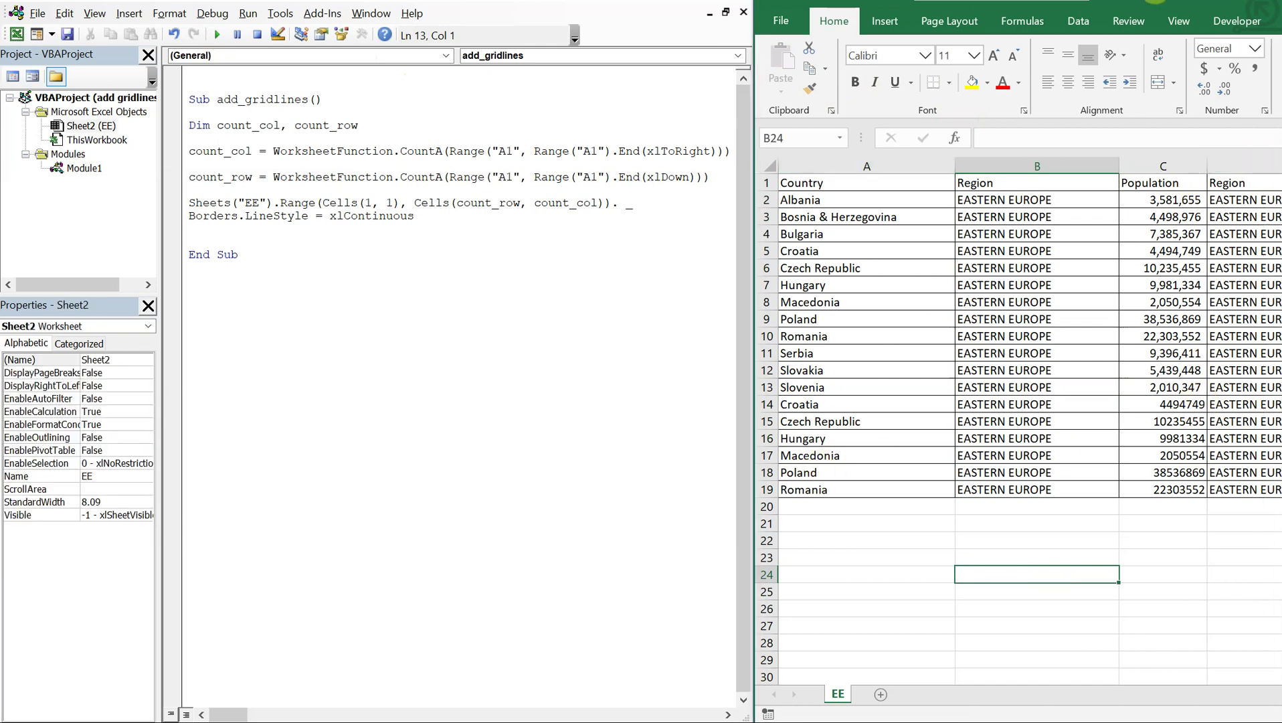
left_click_drag(754, 360, 611, 360)
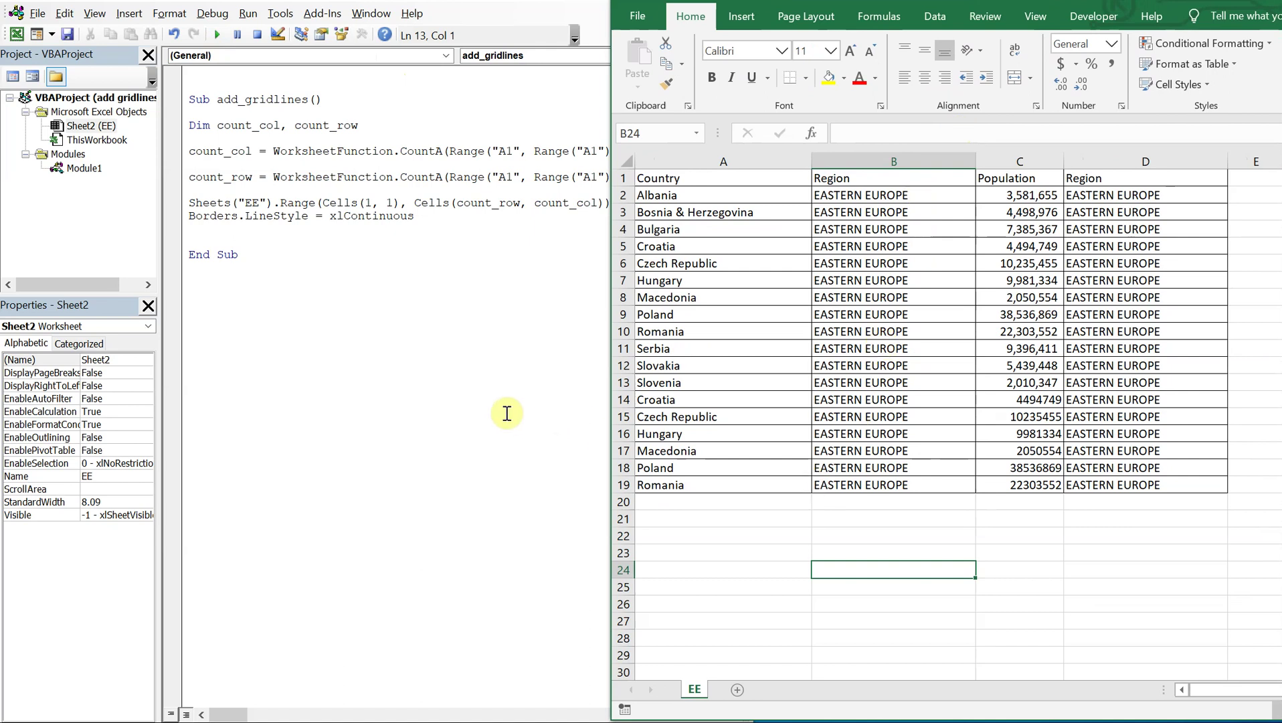
left_click(469, 401)
left_click(891, 348)
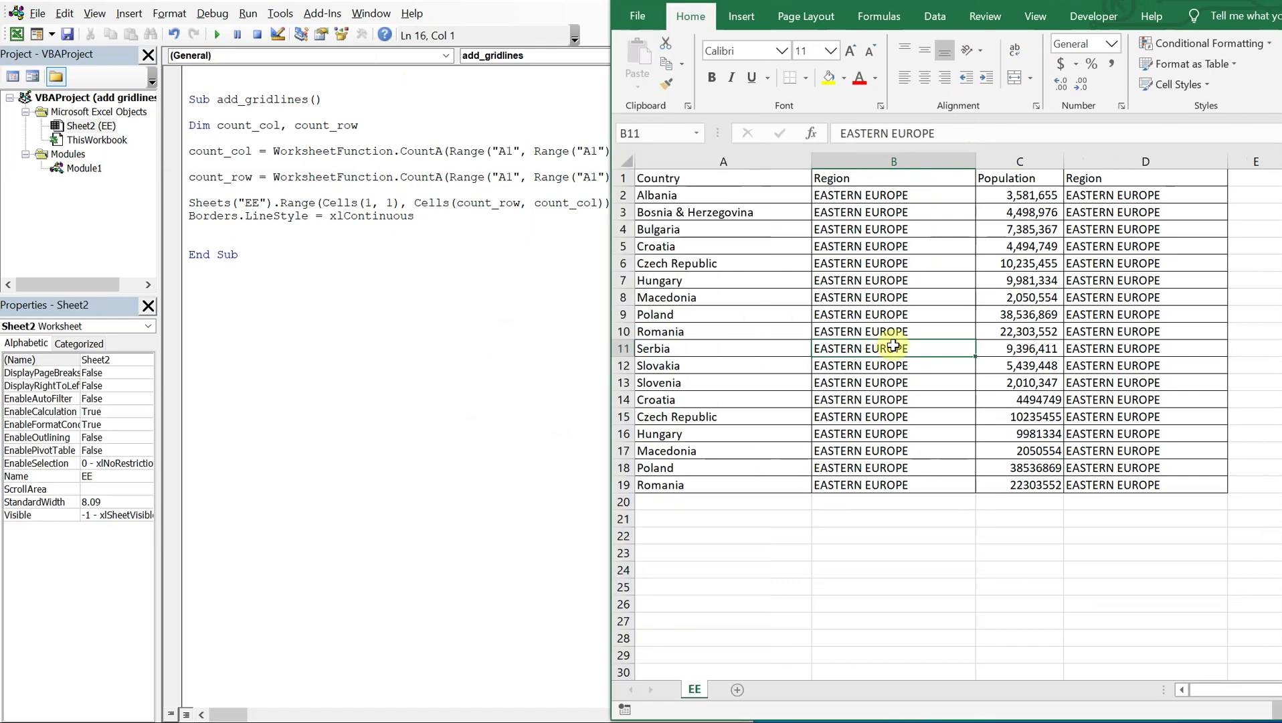